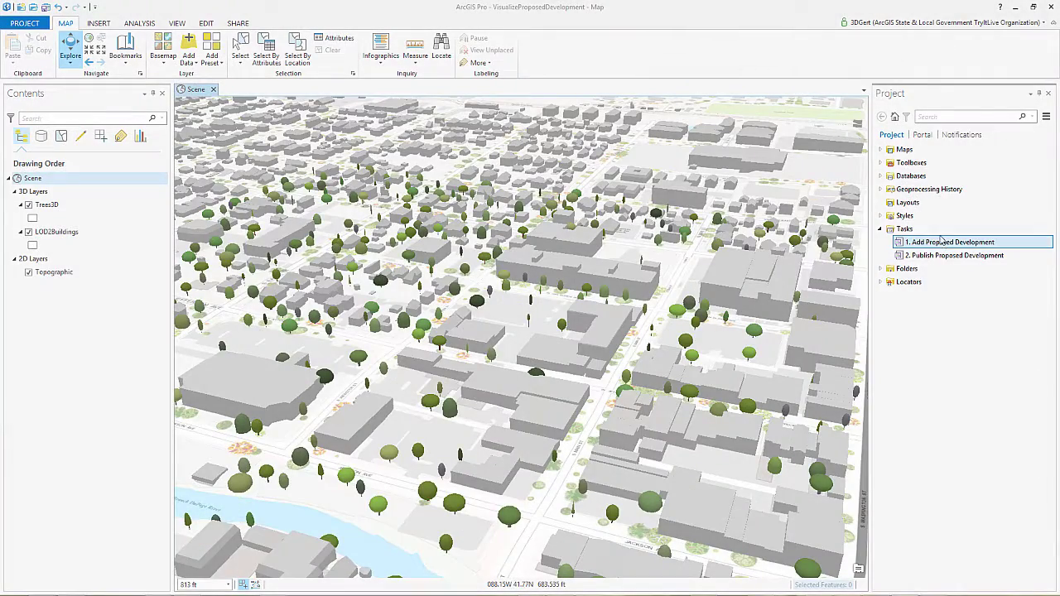
# Step: Open the Add Proposed Development task and load ProposedDevelopment_1_LOD3 into the scene as multipatch, finishing that task
pyautogui.doubleClick(943, 243)
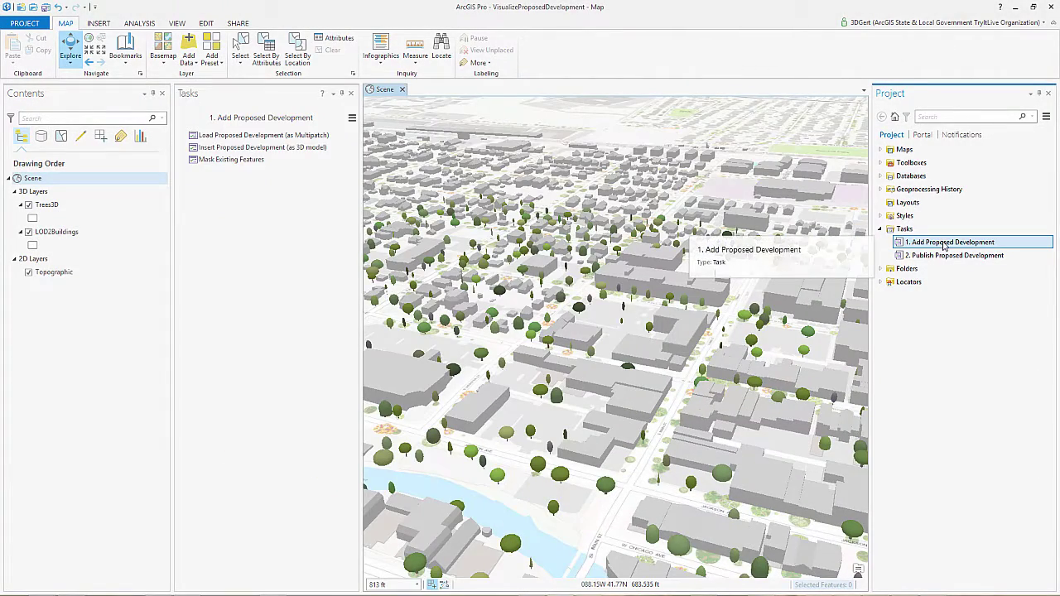
pyautogui.click(348, 136)
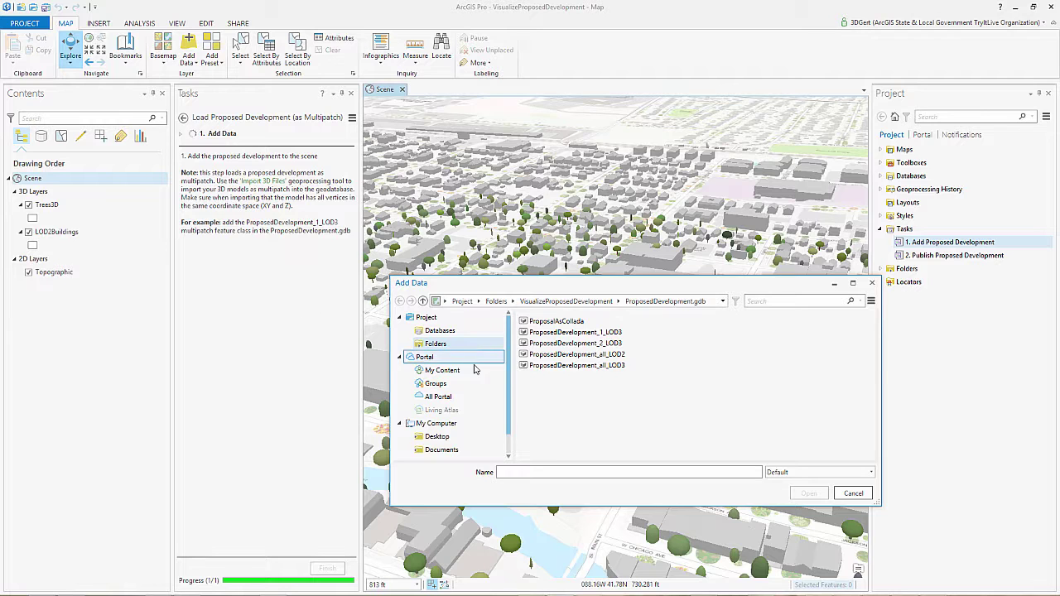
pyautogui.click(580, 332)
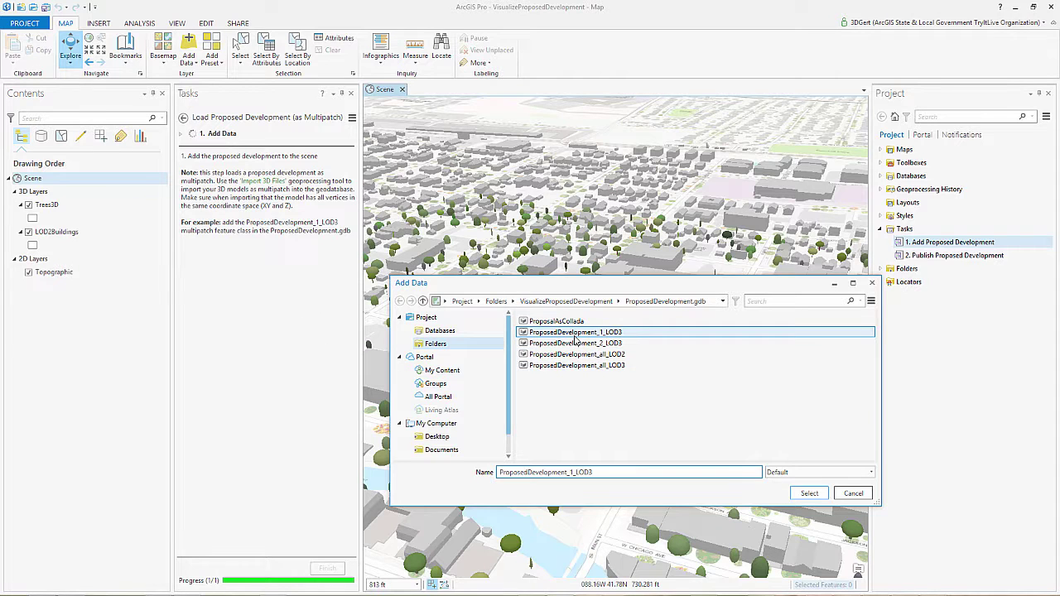
pyautogui.click(810, 494)
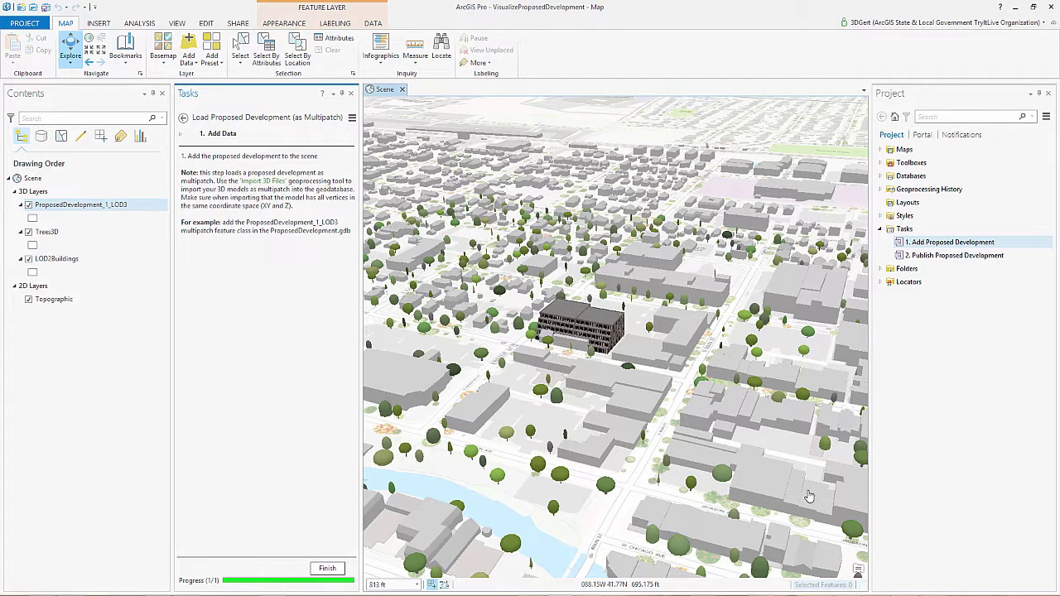
pyautogui.click(328, 570)
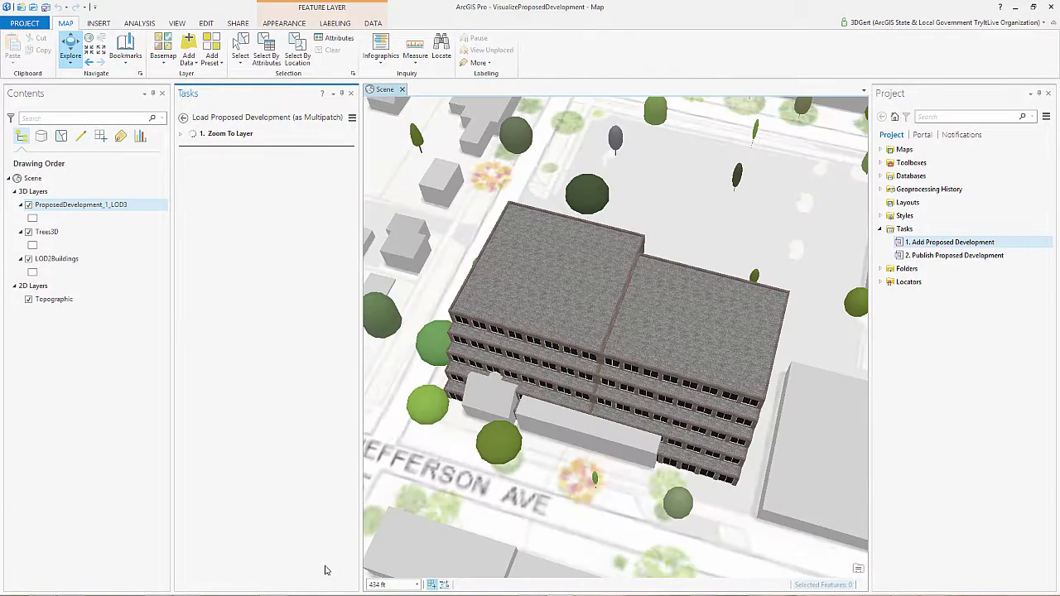
# Step: Start the Insert Proposed Development (as 3D model) task and add the ProposalAsCollada feature class as the multipatch template
pyautogui.scroll(-3, 711, 462)
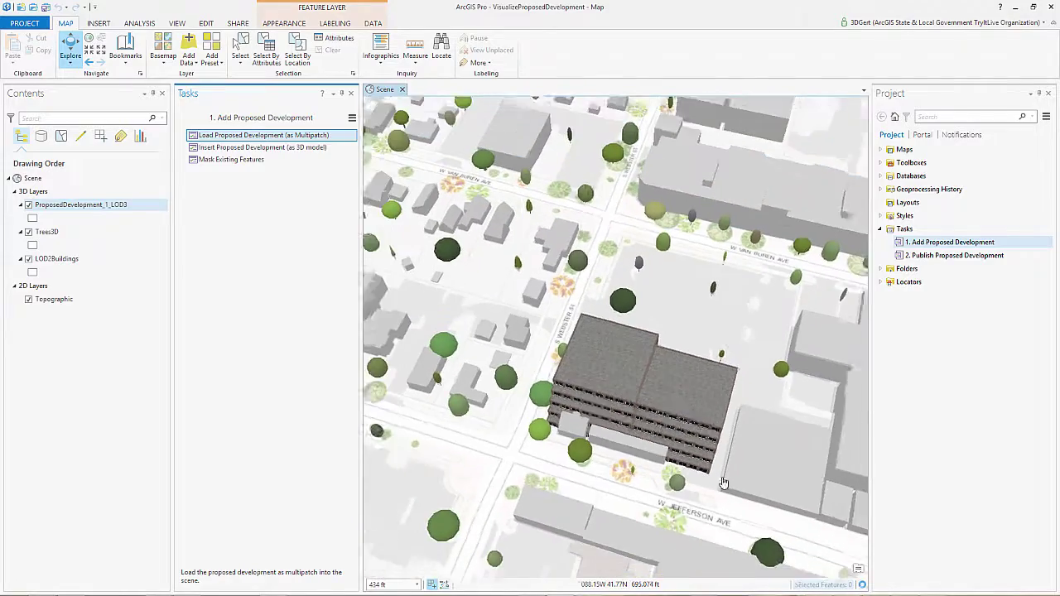
pyautogui.moveTo(745, 458); pyautogui.dragTo(684, 459)
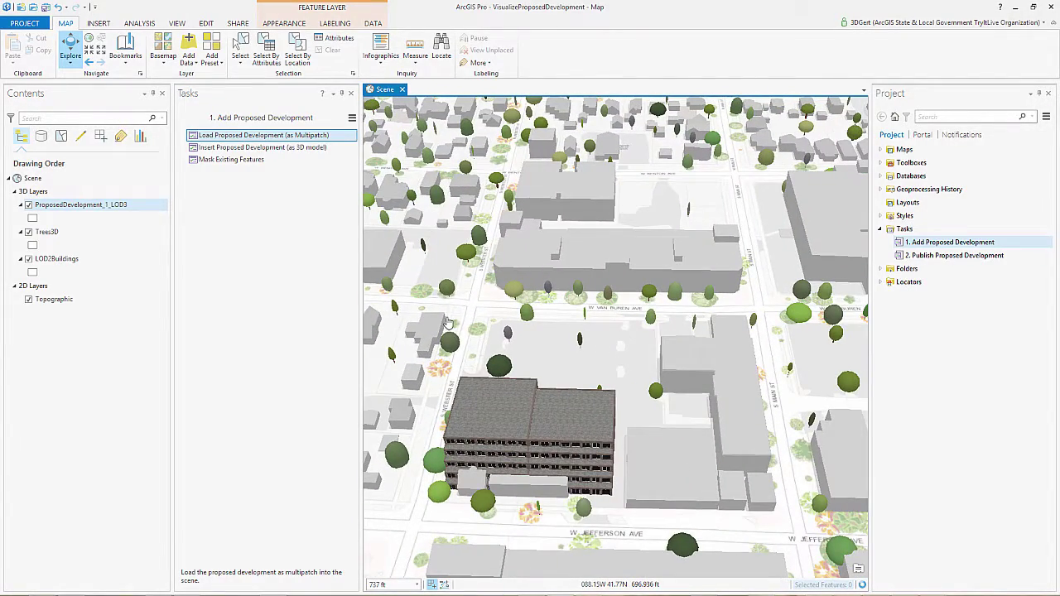
pyautogui.click(348, 147)
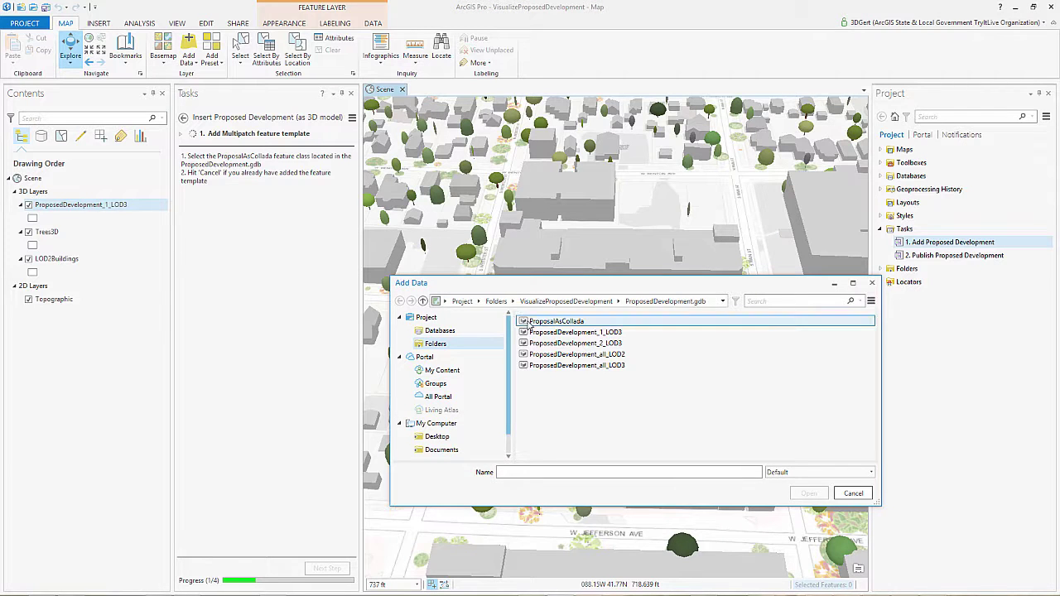
pyautogui.click(527, 324)
pyautogui.click(792, 493)
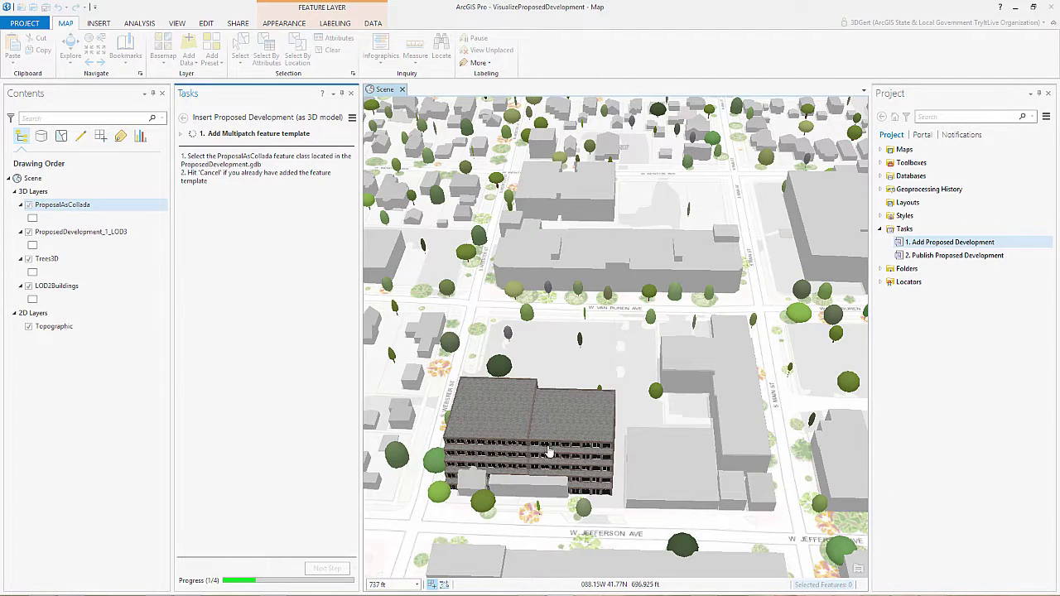
pyautogui.click(319, 568)
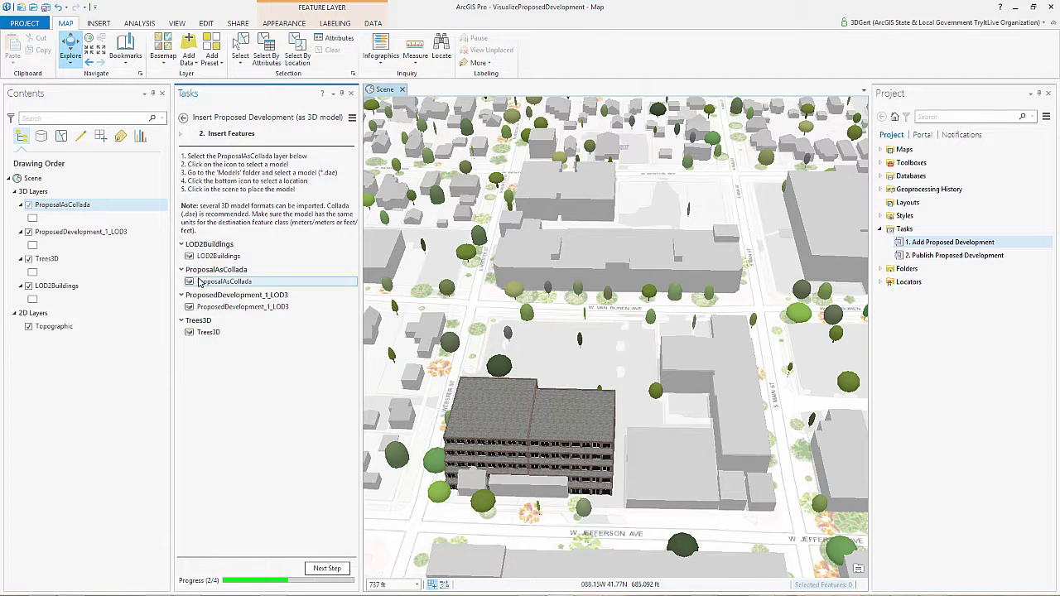
# Step: Place the ProposedDevelopment_3_LOD3.dae model with the ProposalAsCollada template in the open lot behind the first proposed building
pyautogui.click(197, 286)
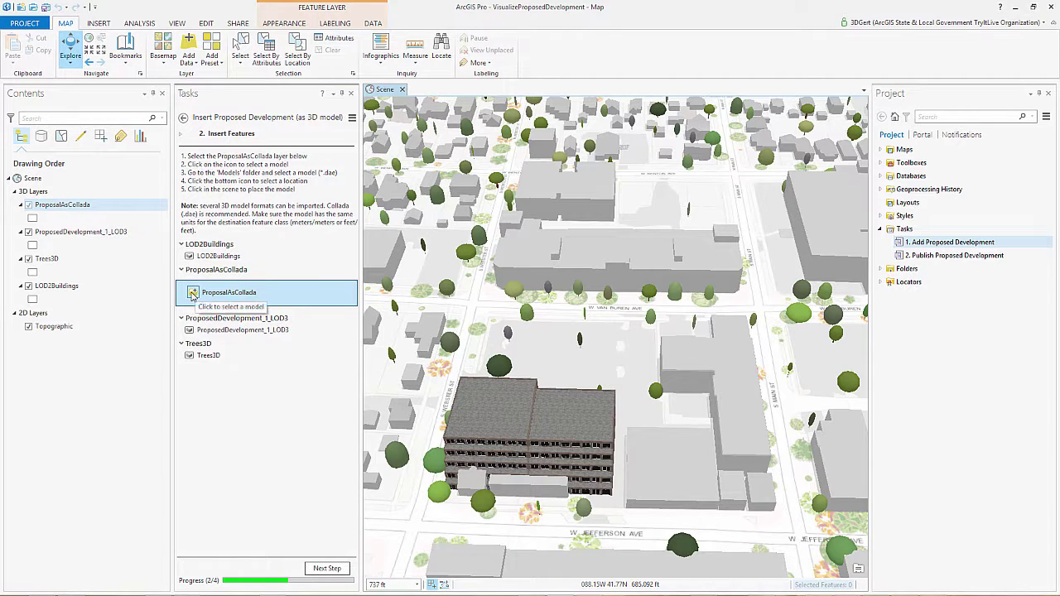
pyautogui.click(192, 293)
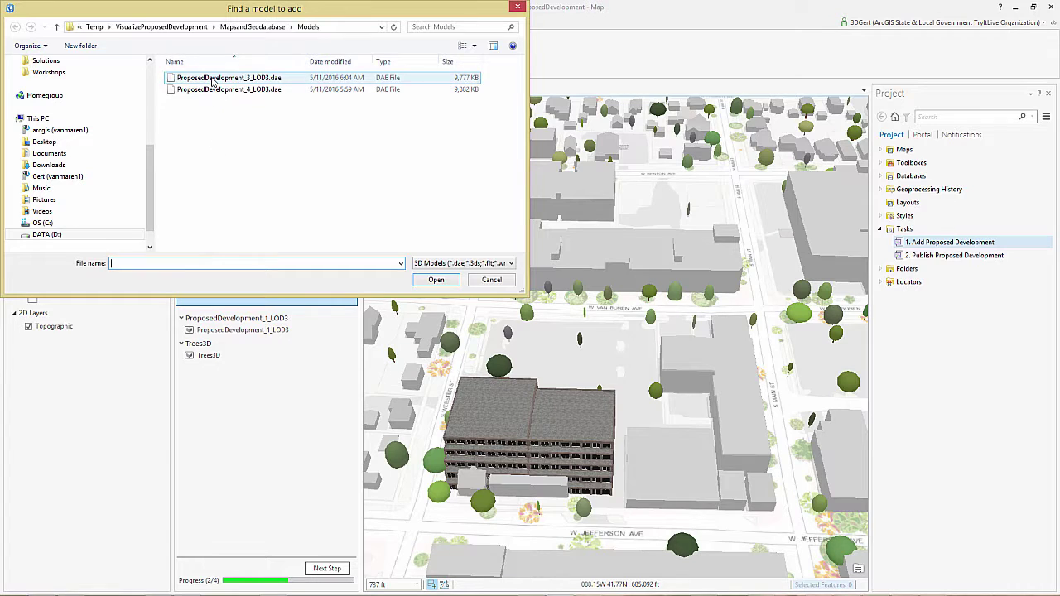
pyautogui.click(213, 79)
pyautogui.click(436, 280)
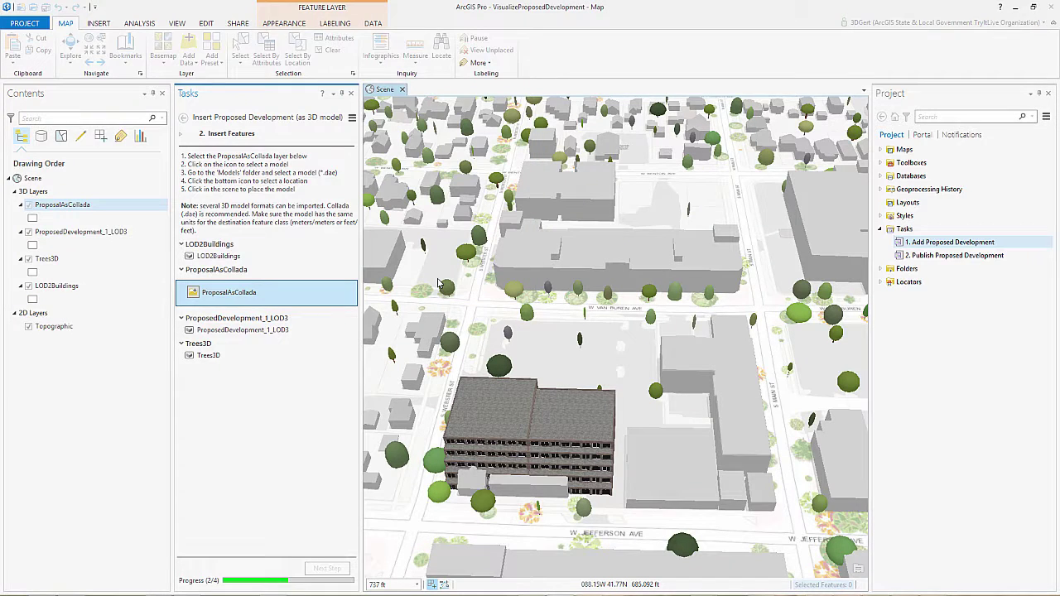
pyautogui.click(635, 384)
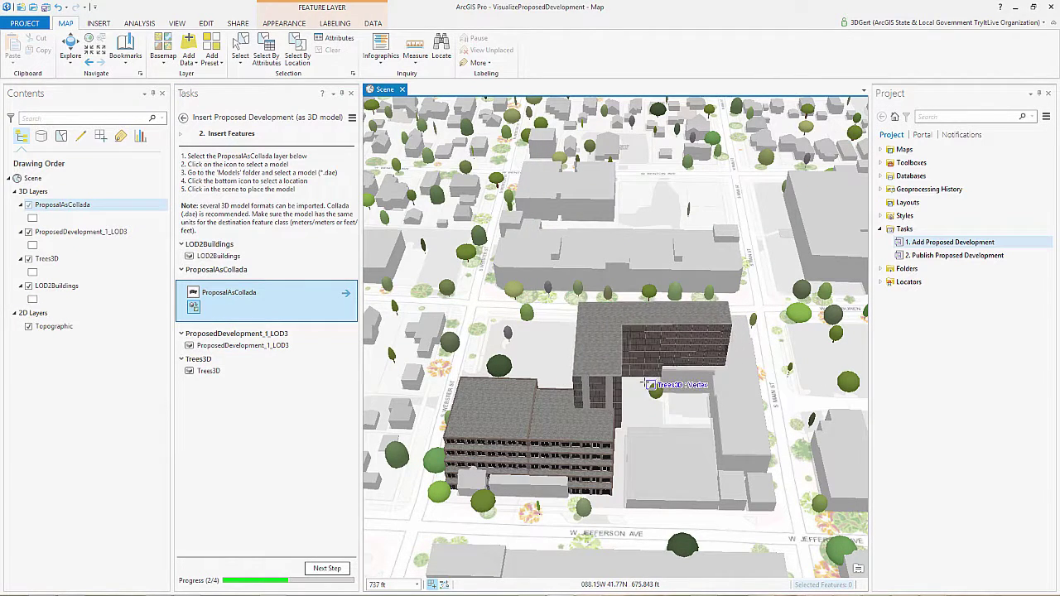
pyautogui.click(640, 380)
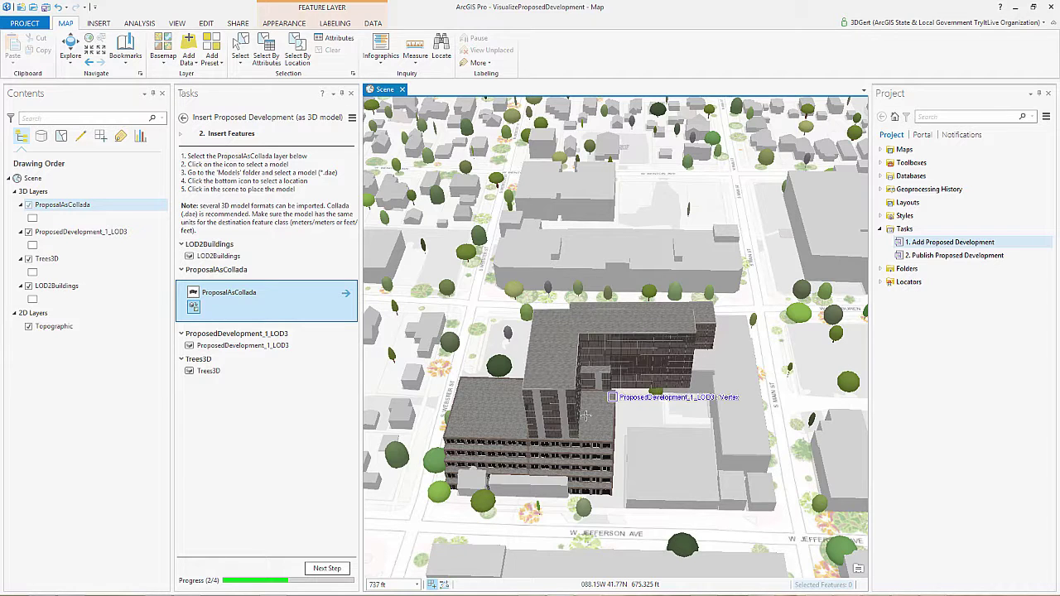
pyautogui.click(325, 570)
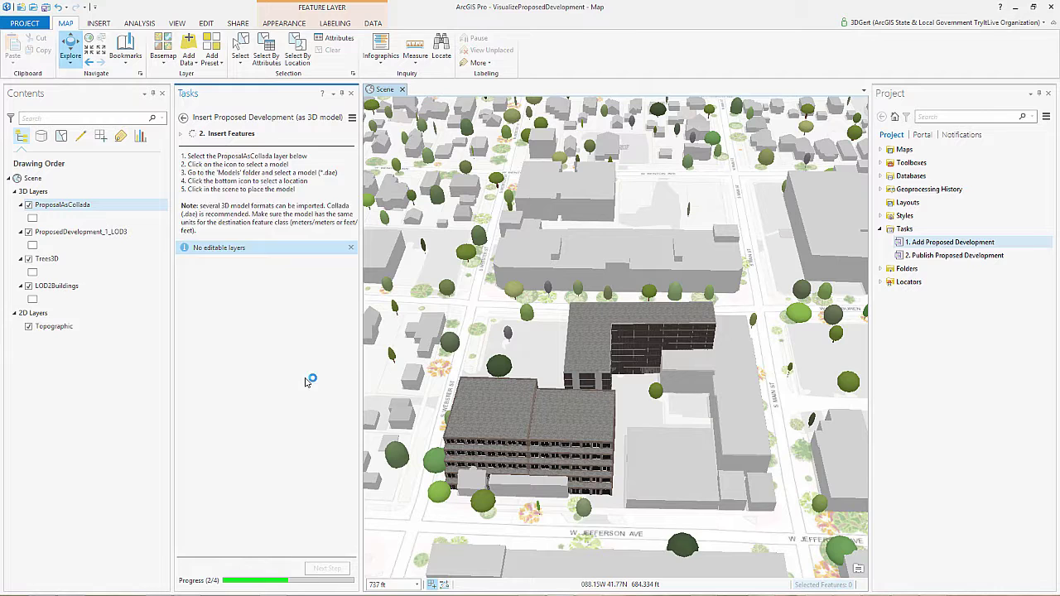
# Step: Select the inserted 3D model and move it toward S Main St, then nudge it slightly to fine-tune its position
pyautogui.click(652, 352)
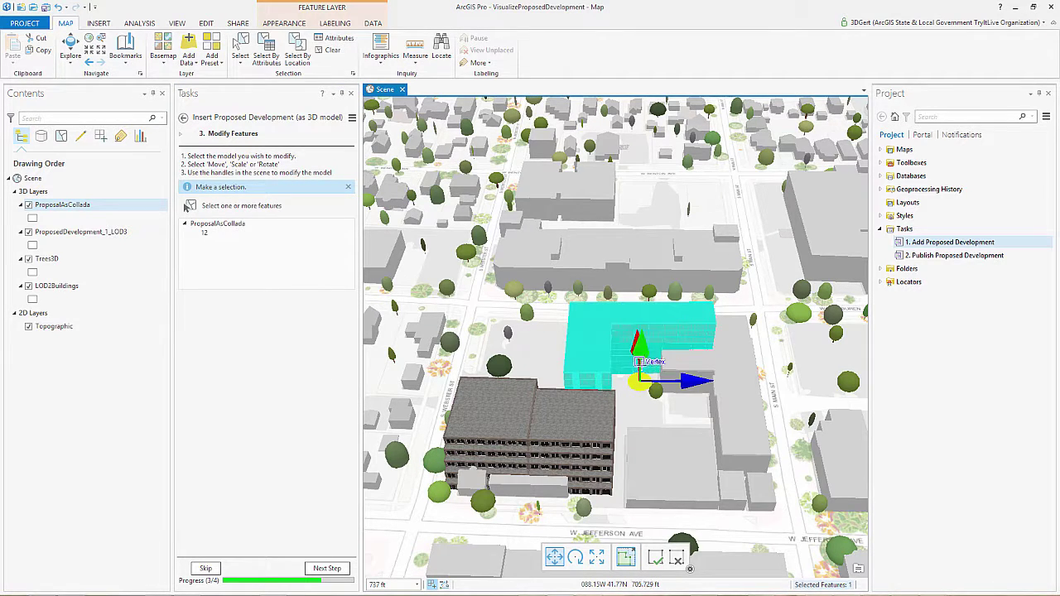
pyautogui.moveTo(710, 382); pyautogui.dragTo(723, 382)
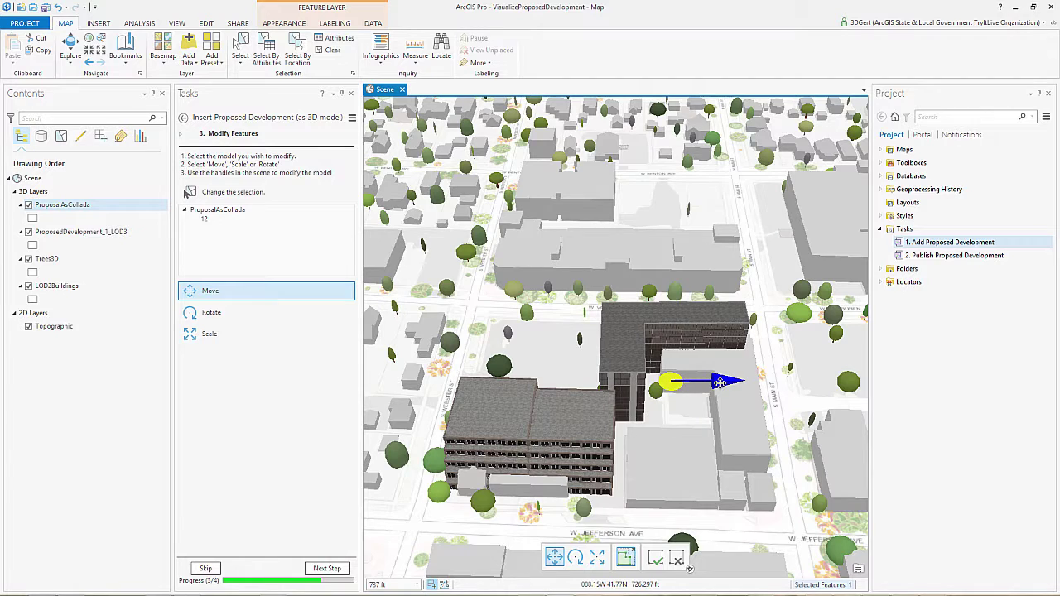
pyautogui.moveTo(663, 348); pyautogui.dragTo(662, 344)
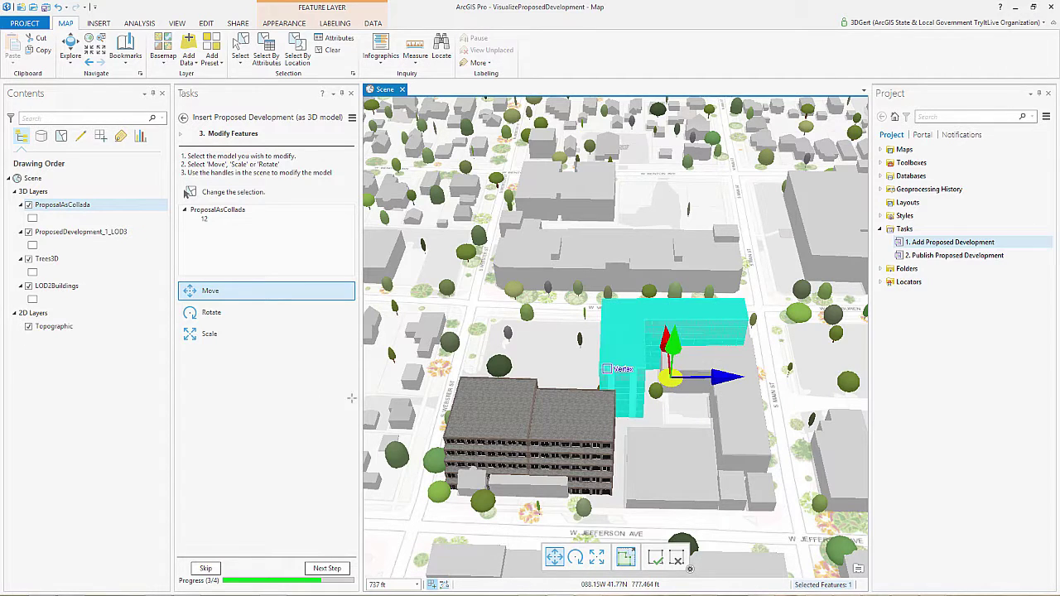
# Step: Save all edits to the inserted model, finish the insert task and clear the selection
pyautogui.click(339, 568)
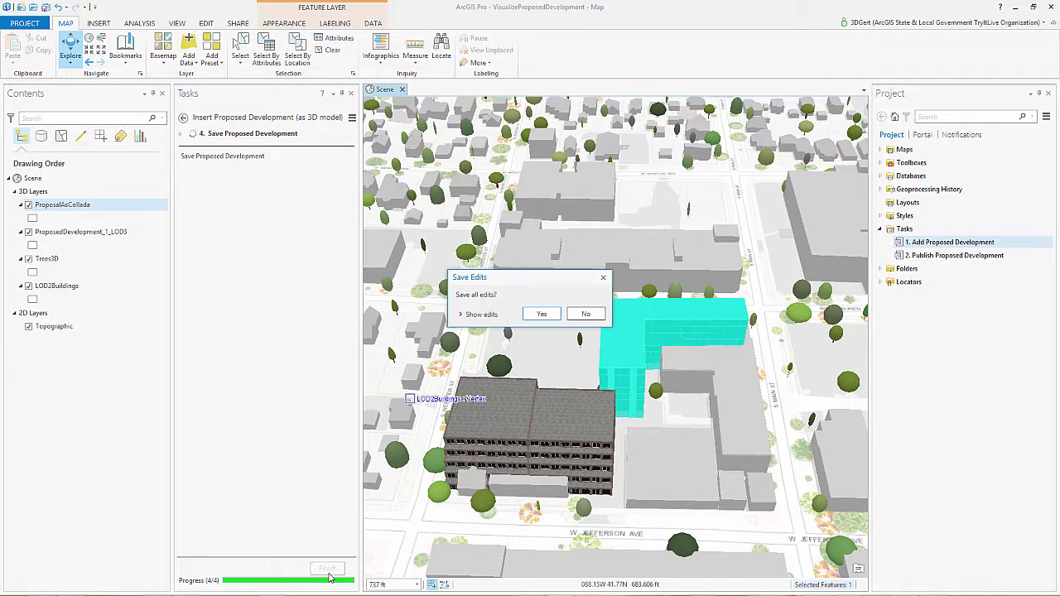
pyautogui.click(540, 314)
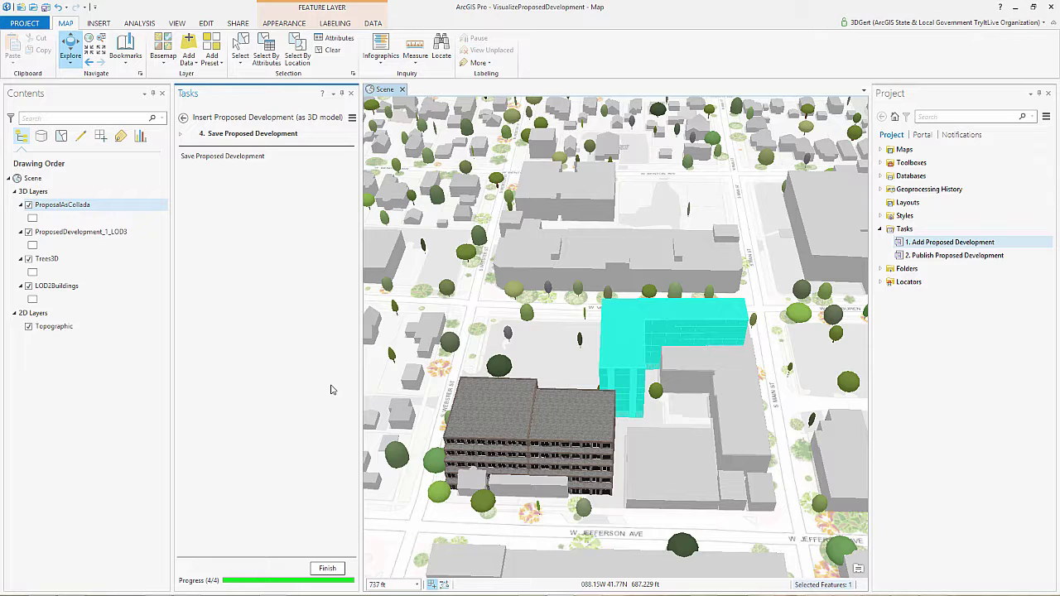
pyautogui.click(330, 568)
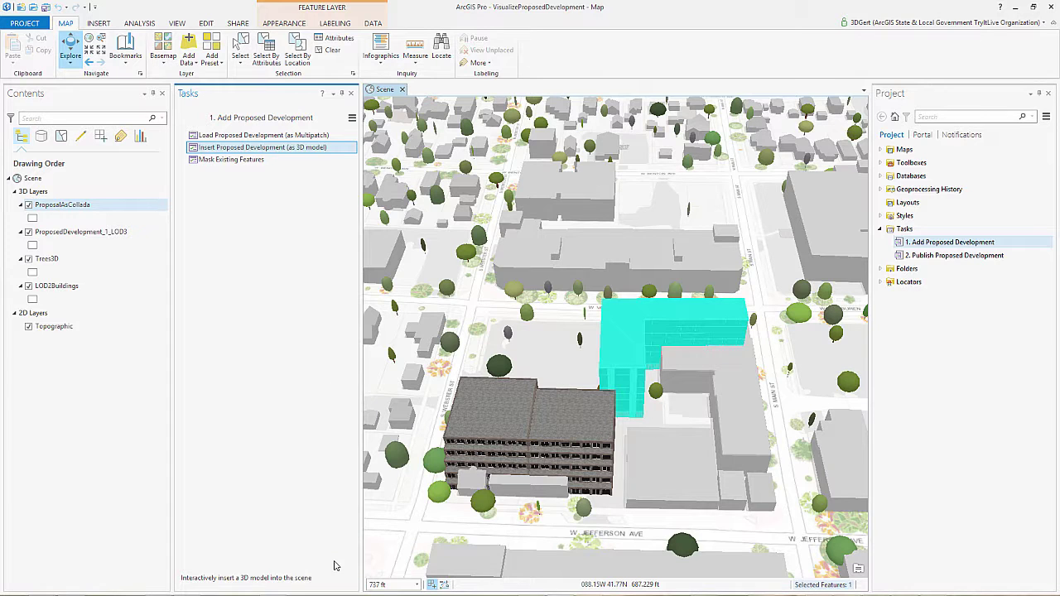
pyautogui.click(333, 52)
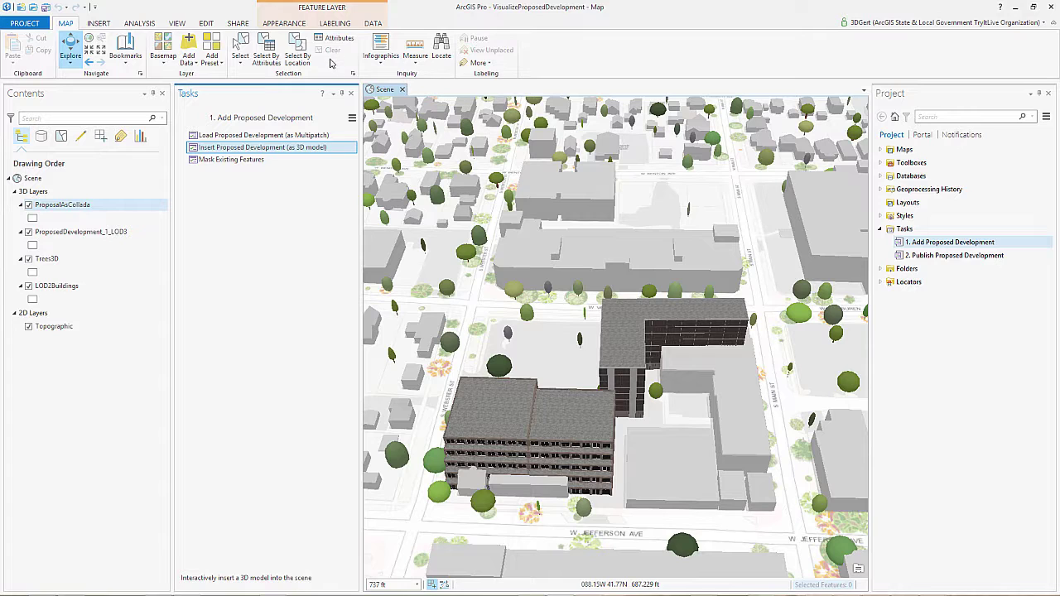
# Step: Turn off the ProposedDevelopment_1_LOD3 and ProposalAsCollada layers in the scene
pyautogui.click(52, 215)
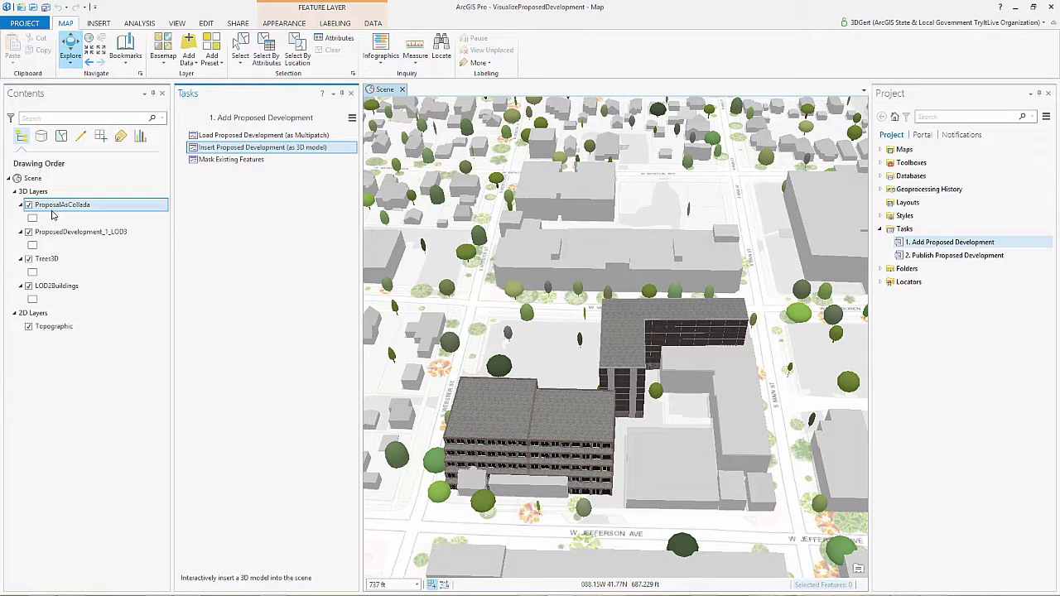
pyautogui.click(29, 232)
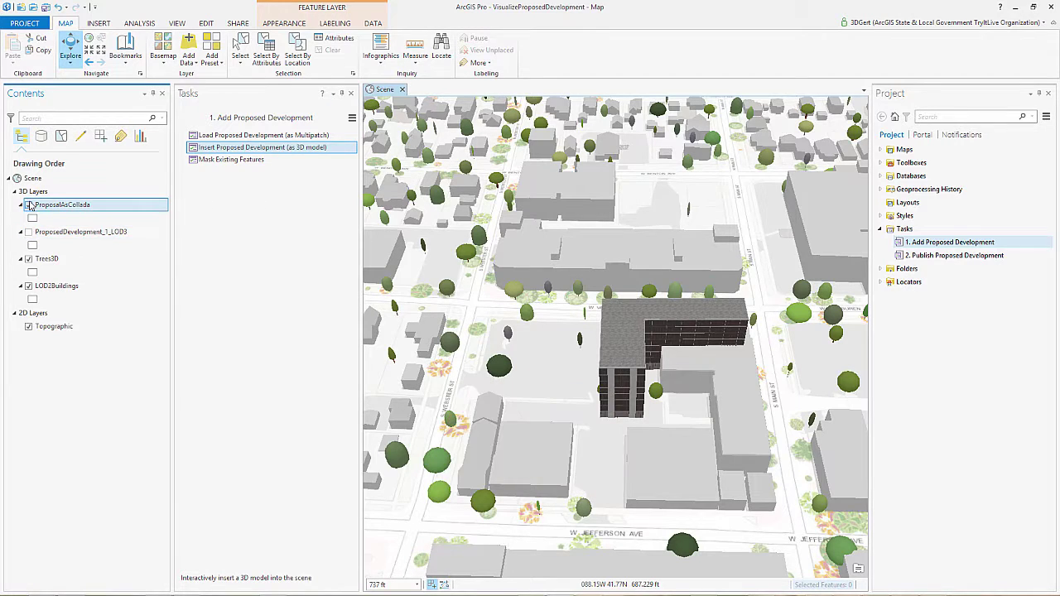
pyautogui.click(28, 205)
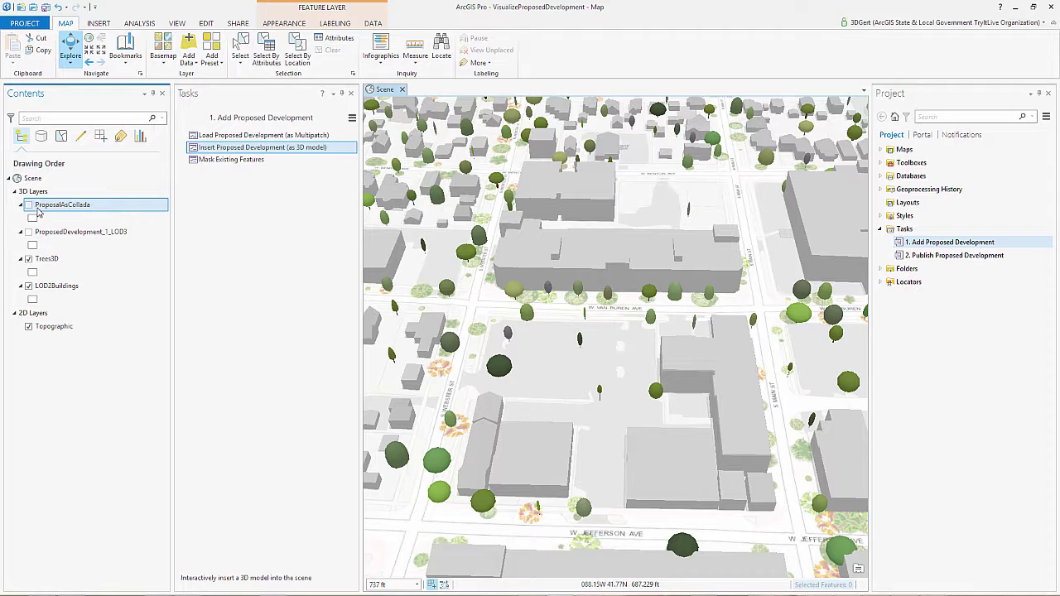
# Step: Load ProposedDevelopment_all_LOD3 into the scene with the Load Proposed Development (as Multipatch) task and finish it
pyautogui.doubleClick(351, 137)
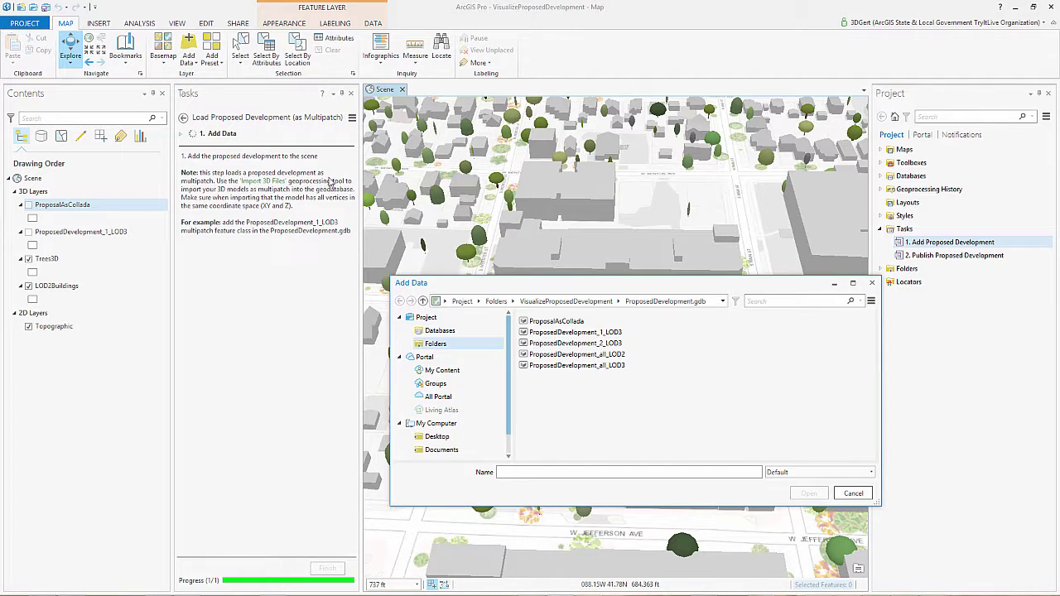
pyautogui.click(616, 365)
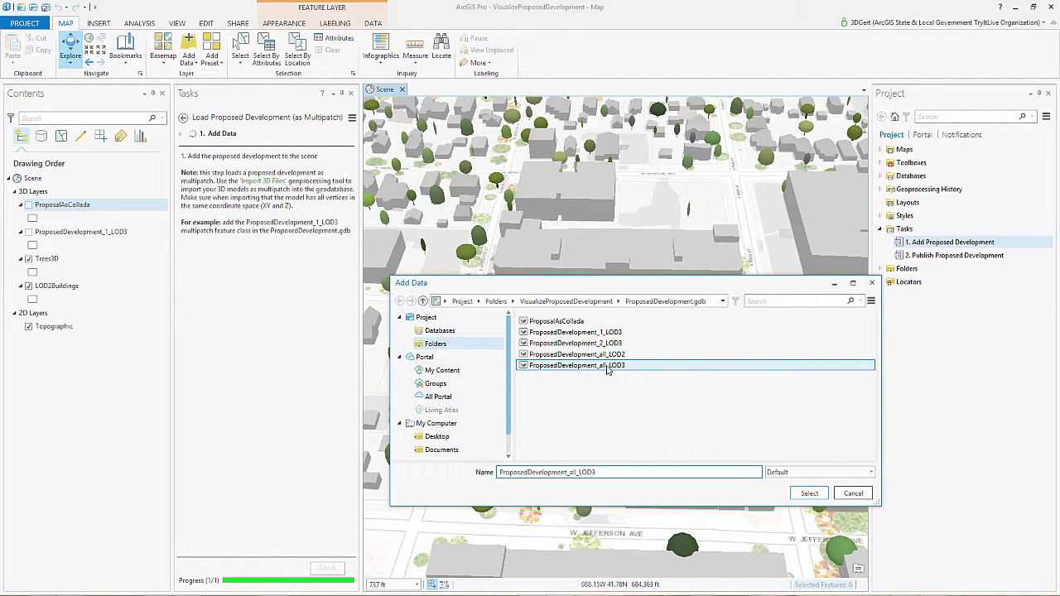
pyautogui.click(808, 494)
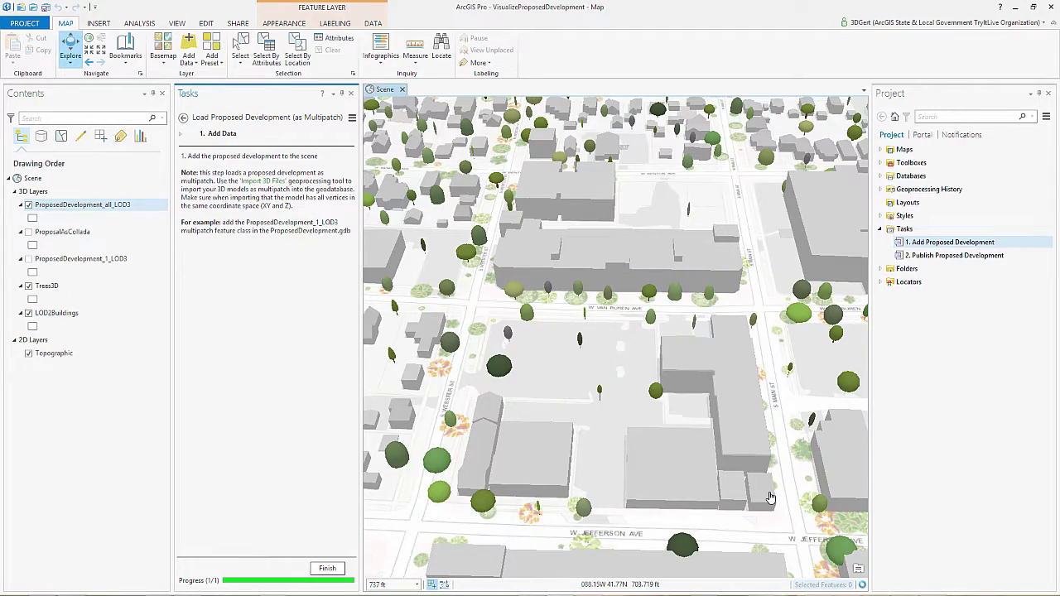
pyautogui.moveTo(700, 493); pyautogui.dragTo(645, 447, button='middle')
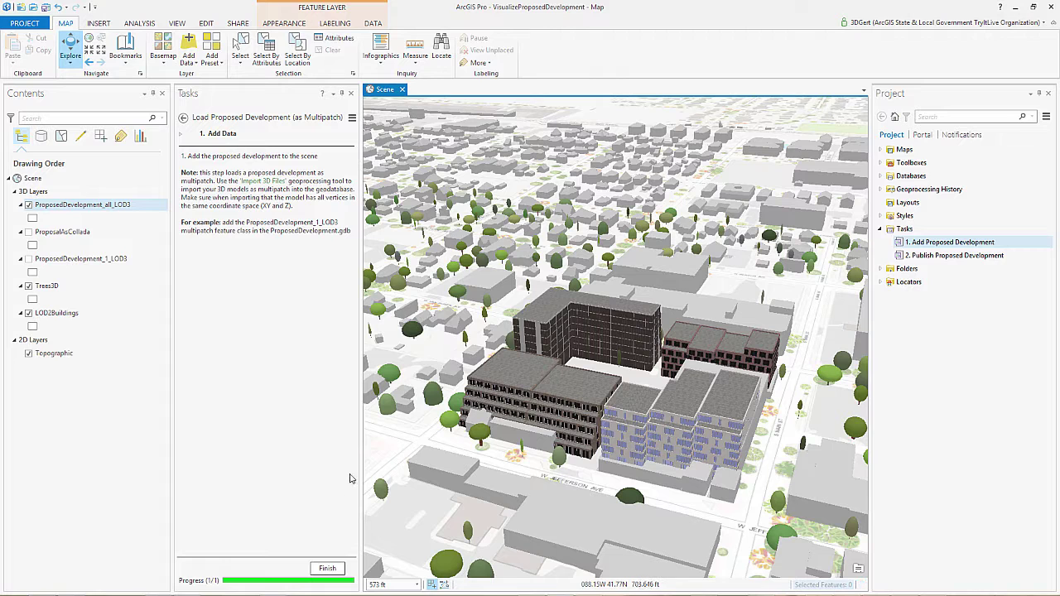
pyautogui.click(327, 568)
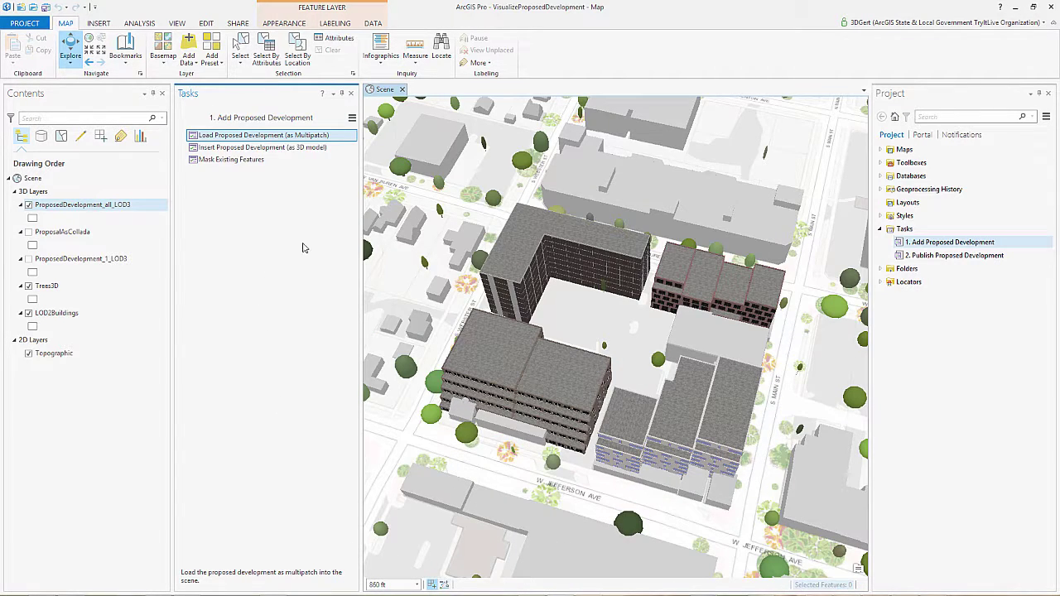
# Step: Run the Mask Existing Features task with LOD2Buildings as input features and ProposedDevelopment_all_LOD3 as the masking features
pyautogui.doubleClick(346, 160)
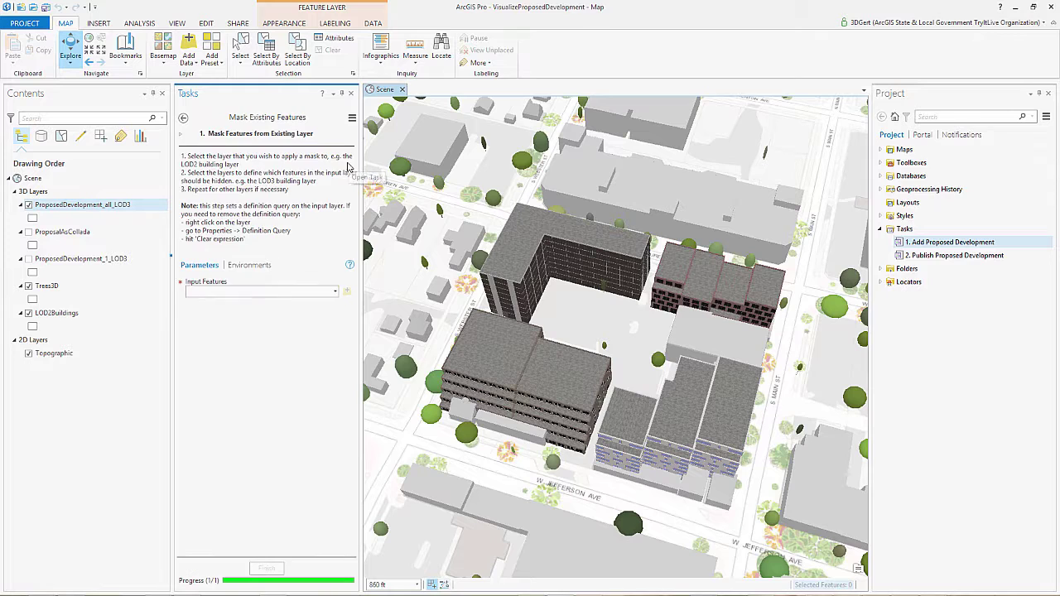
pyautogui.click(335, 292)
pyautogui.click(326, 352)
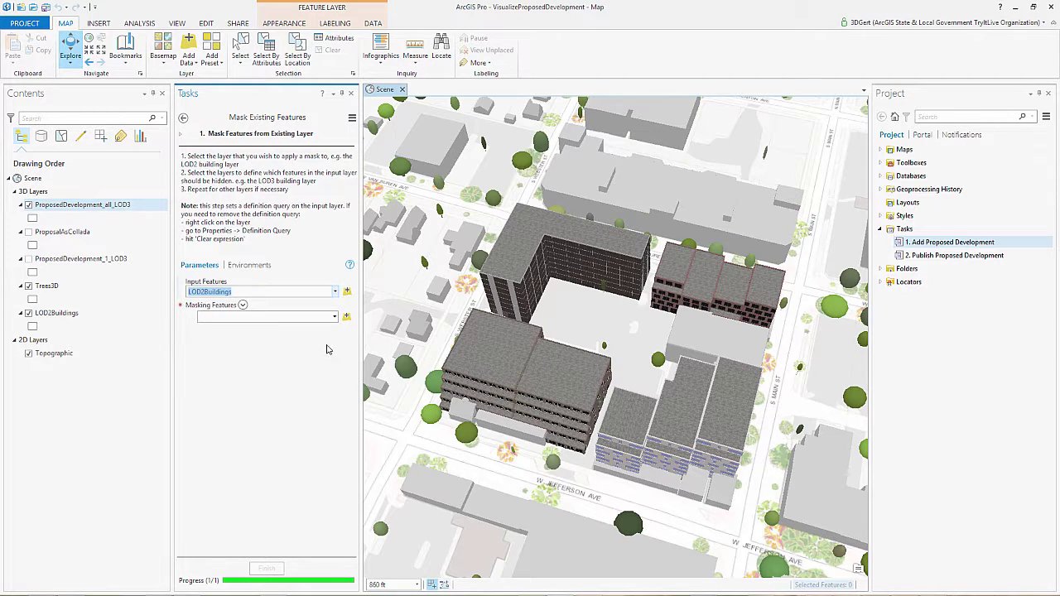
pyautogui.click(334, 317)
pyautogui.click(240, 325)
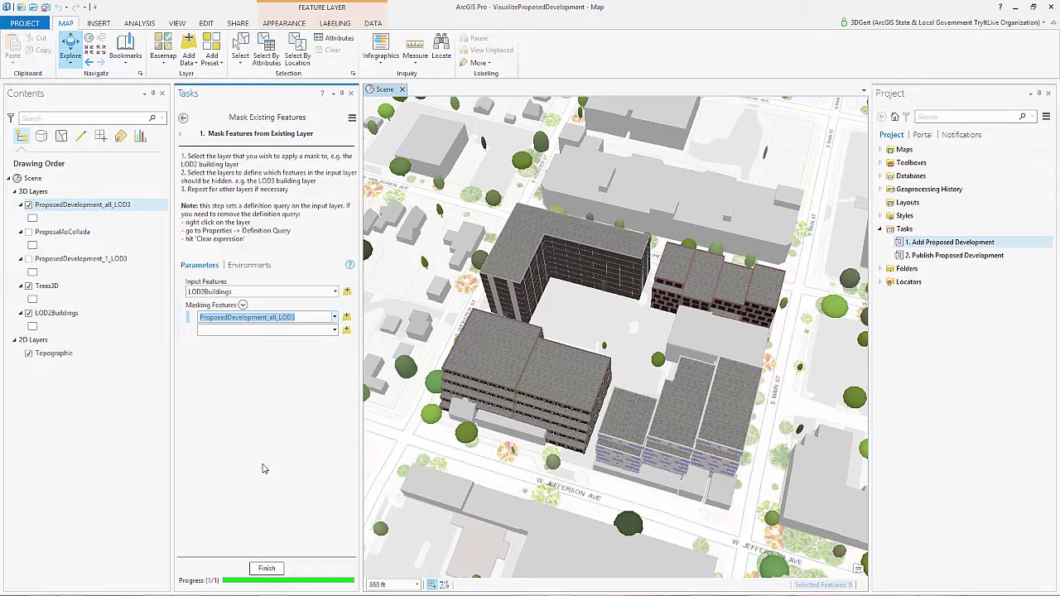
pyautogui.click(267, 569)
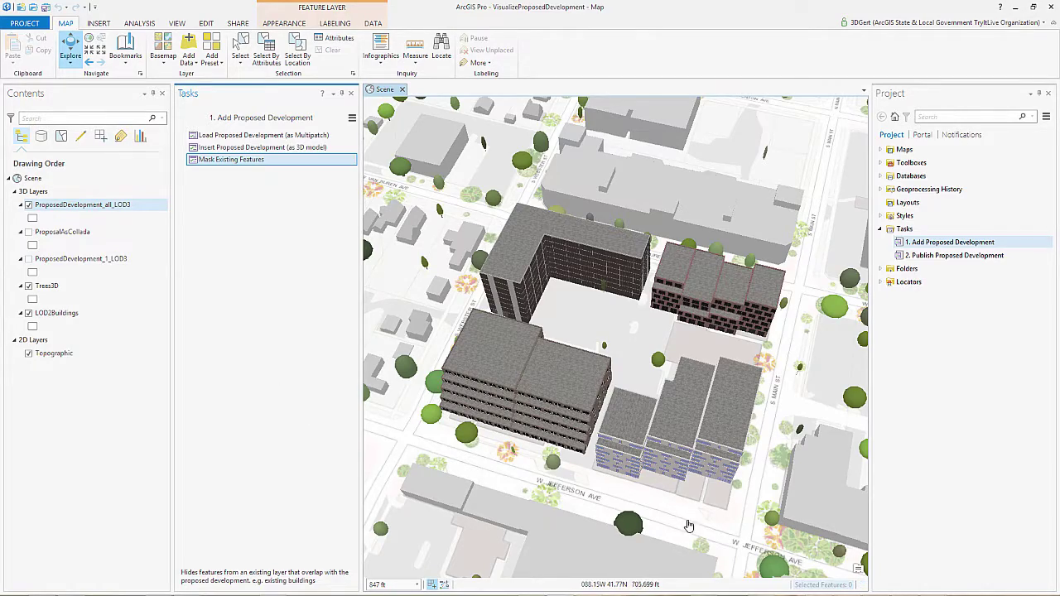
# Step: Run the Mask Existing Features task with Trees3D as input features and ProposedDevelopment_all_LOD3 as the masking features, and finish it
pyautogui.click(737, 518)
pyautogui.scroll(-3, 738, 517)
pyautogui.moveTo(737, 514); pyautogui.dragTo(659, 488, button='middle')
pyautogui.scroll(-2, 660, 488)
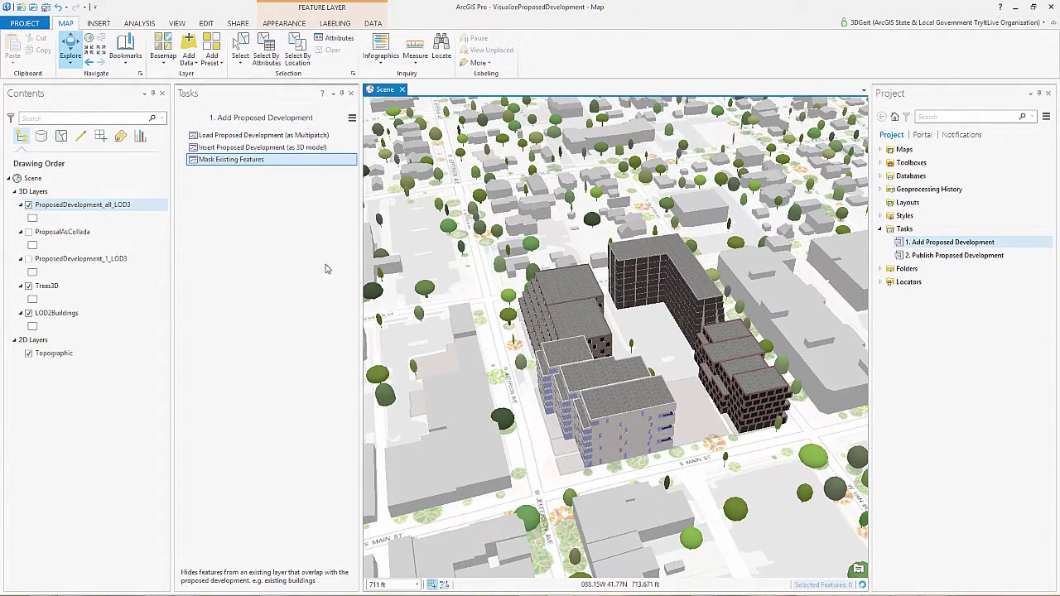
pyautogui.click(349, 161)
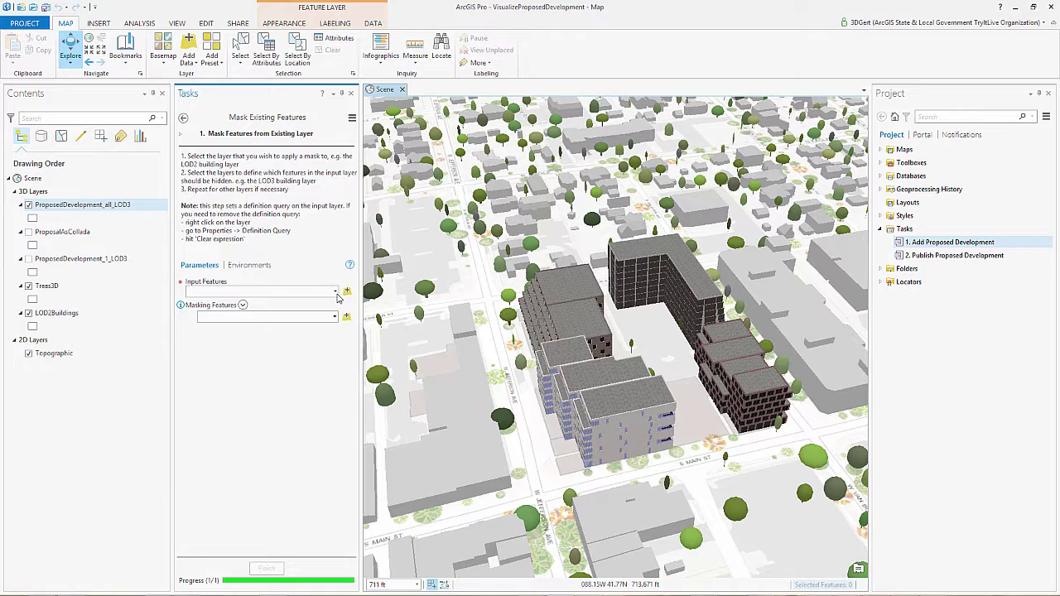
pyautogui.click(336, 294)
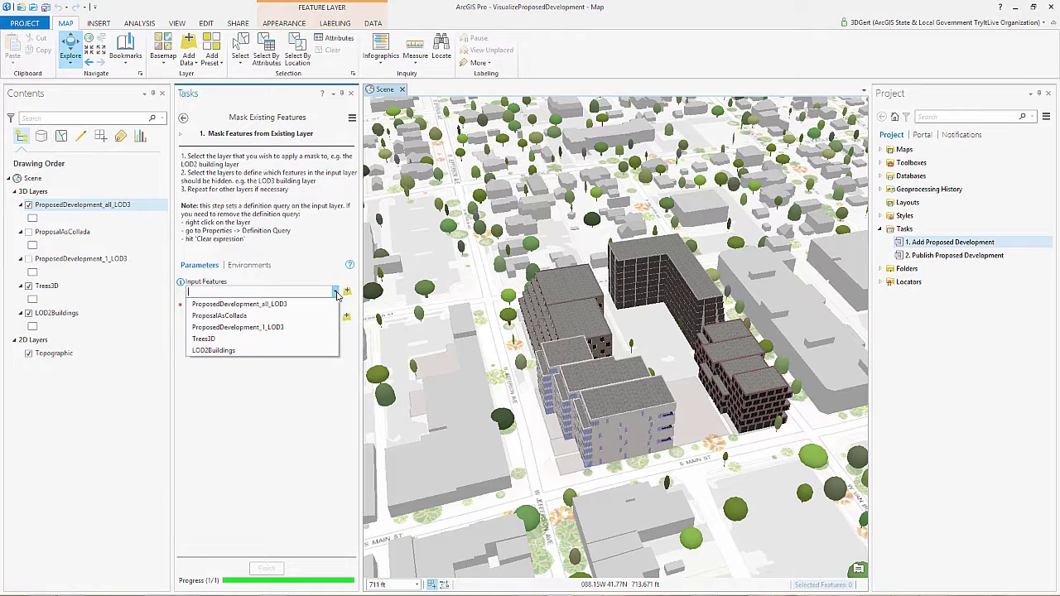
pyautogui.click(302, 340)
pyautogui.click(336, 317)
pyautogui.click(315, 331)
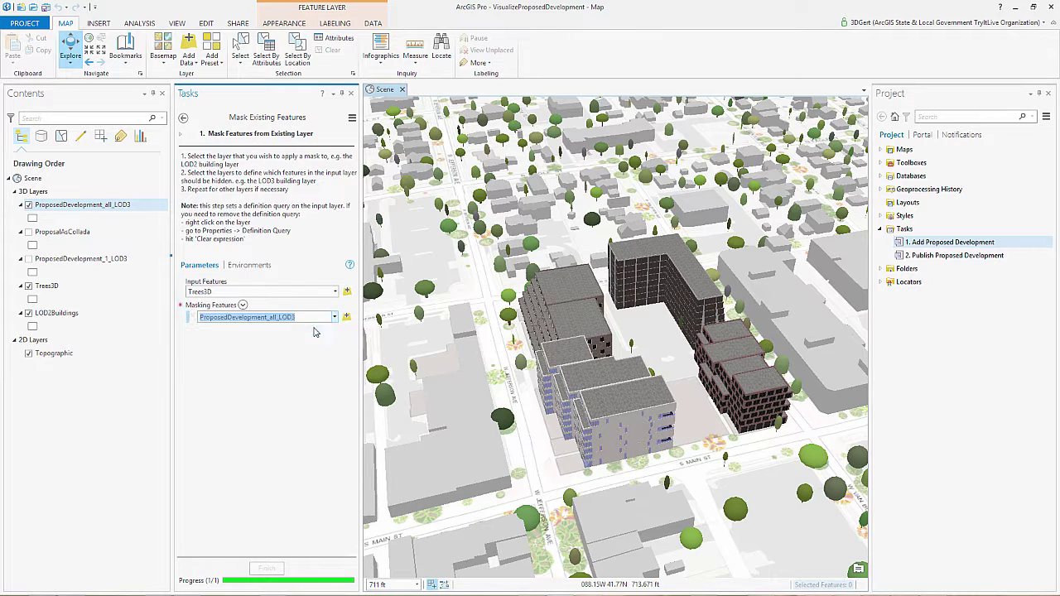
pyautogui.click(267, 568)
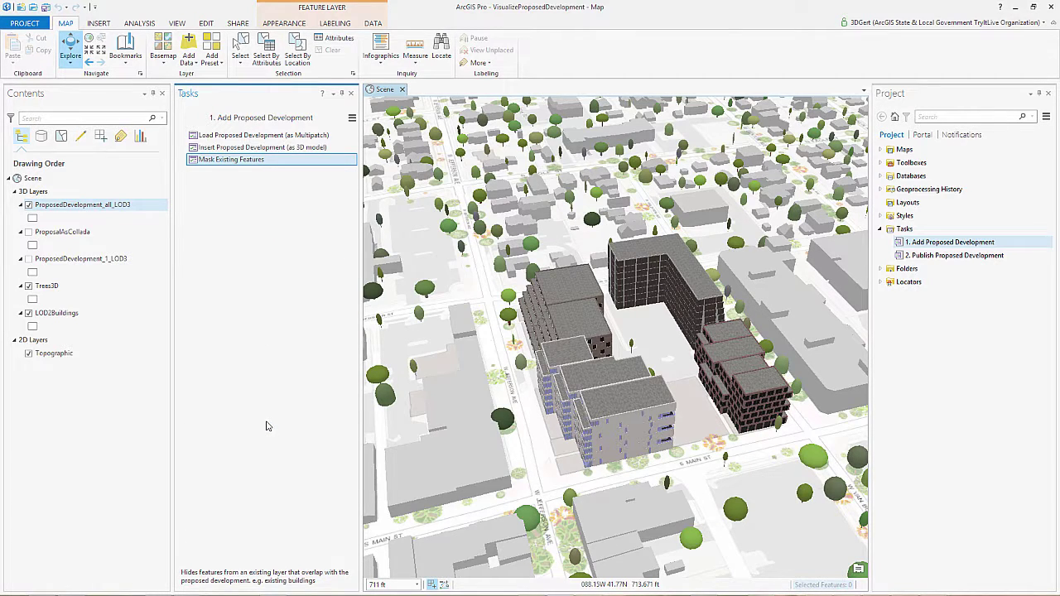
# Step: In the Publish Proposed Development to ArcGIS Online task, create a scene layer package from ProposedDevelopment_all_LOD3, overwriting ProposedDevelopment1.spk in the Models folder
pyautogui.click(955, 257)
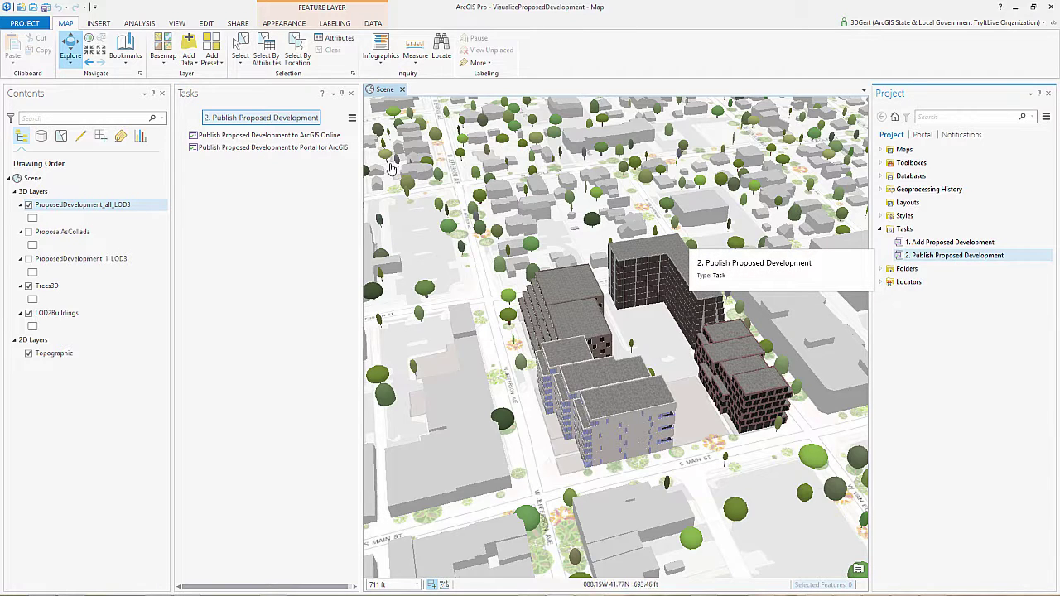
pyautogui.doubleClick(348, 136)
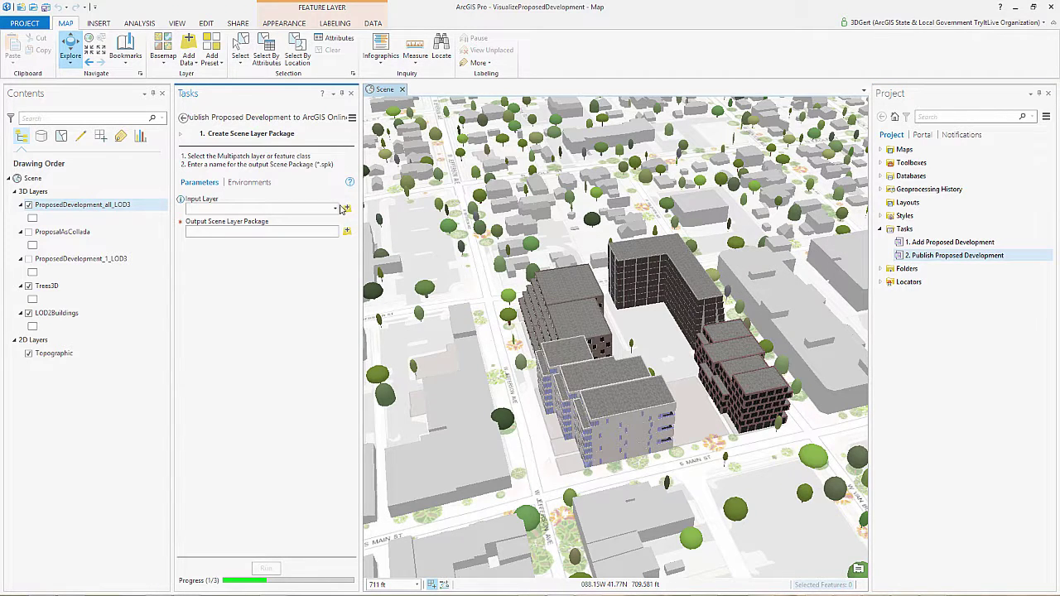
pyautogui.click(337, 210)
pyautogui.click(294, 222)
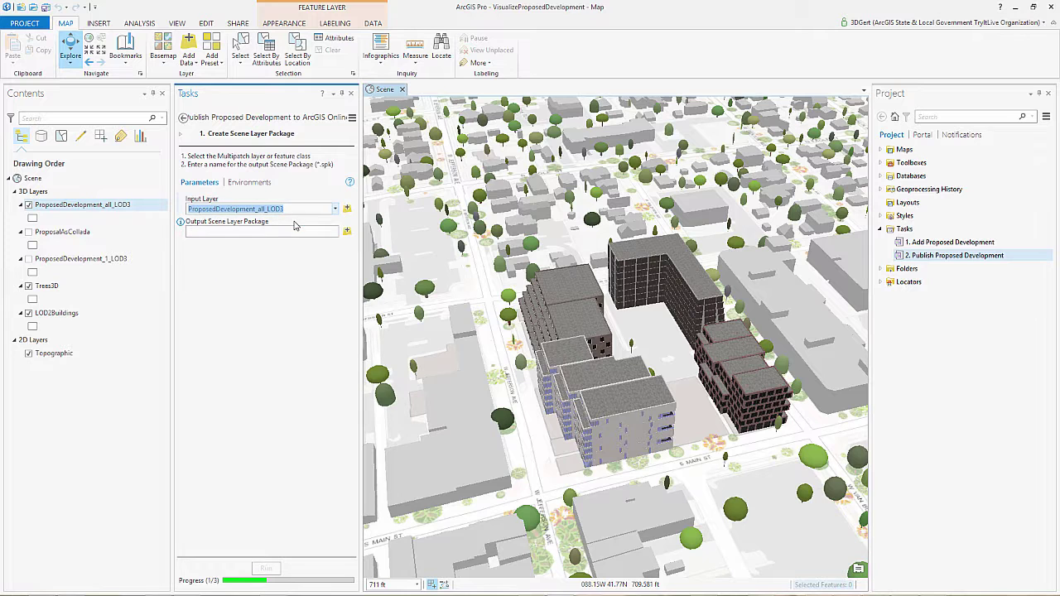
pyautogui.click(347, 231)
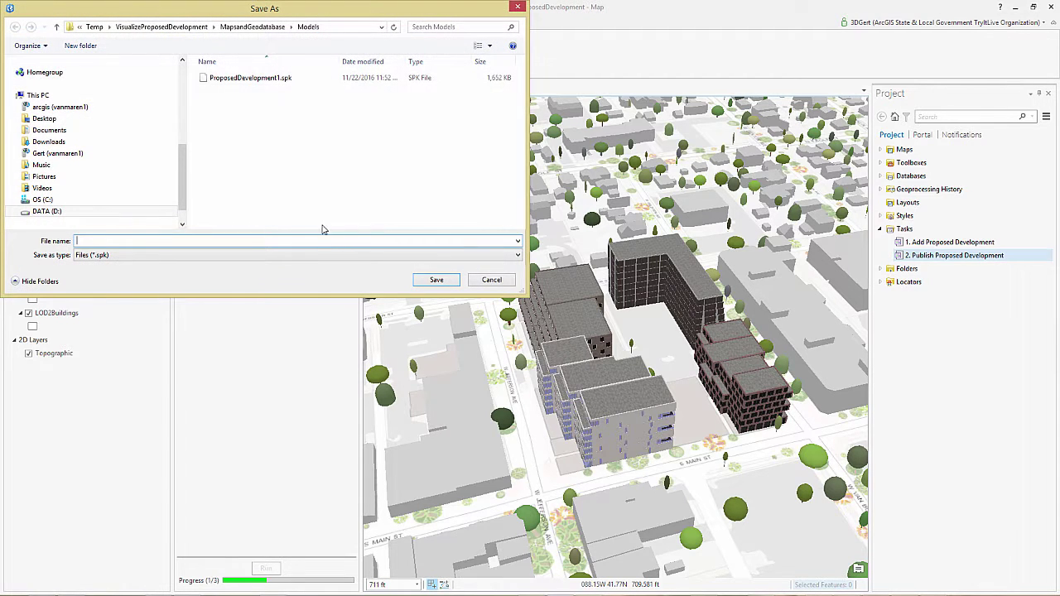
pyautogui.click(251, 78)
pyautogui.click(434, 281)
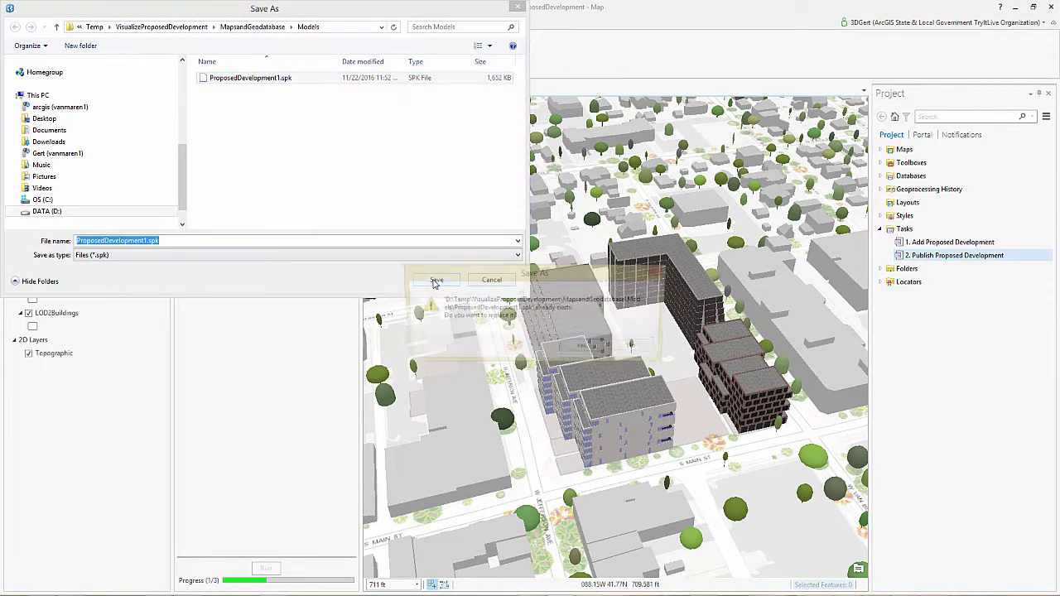
pyautogui.click(584, 348)
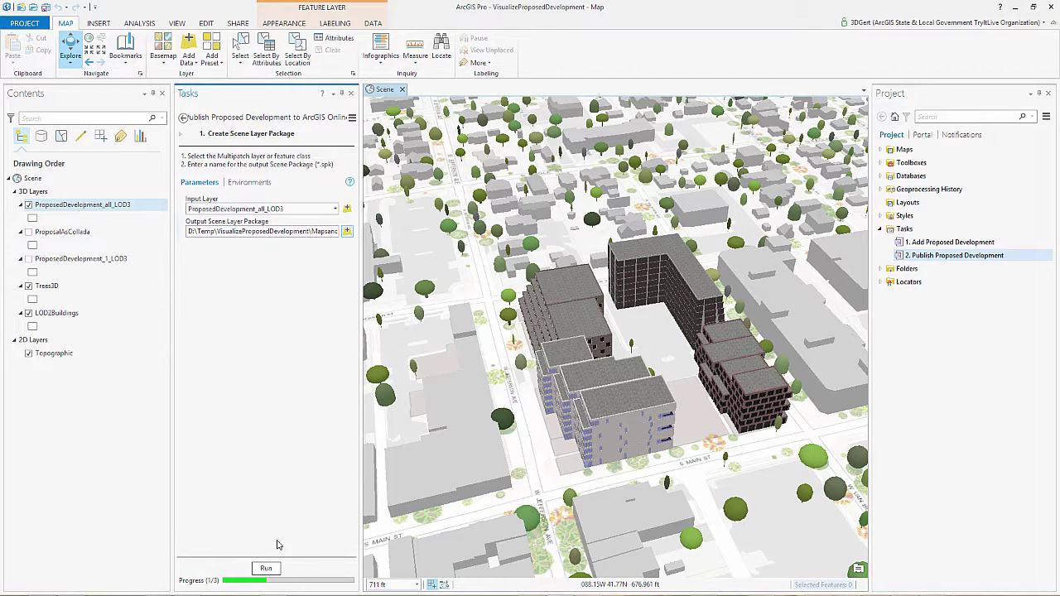
pyautogui.click(266, 568)
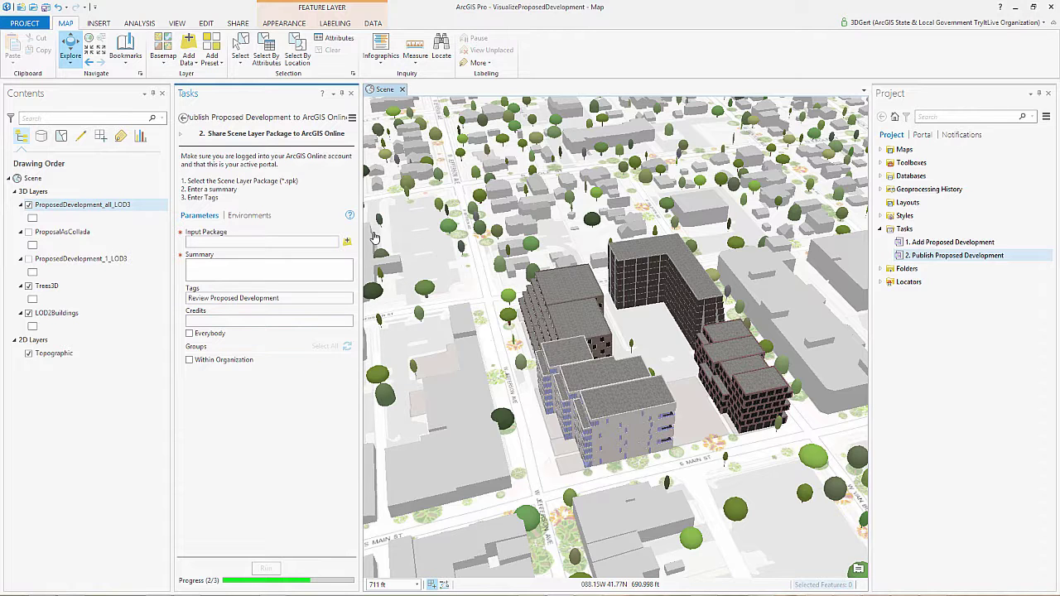
# Step: Share the ProposedDevelopment1.spk package to ArcGIS Online with the summary "Proposed Development" and finish the publishing task
pyautogui.click(347, 242)
pyautogui.click(221, 78)
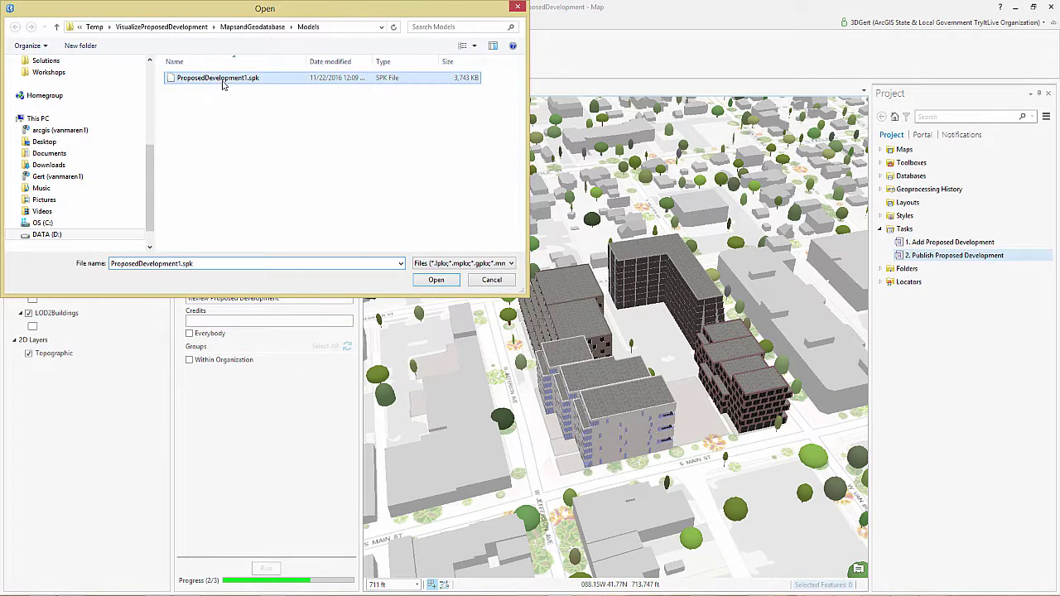
pyautogui.click(435, 279)
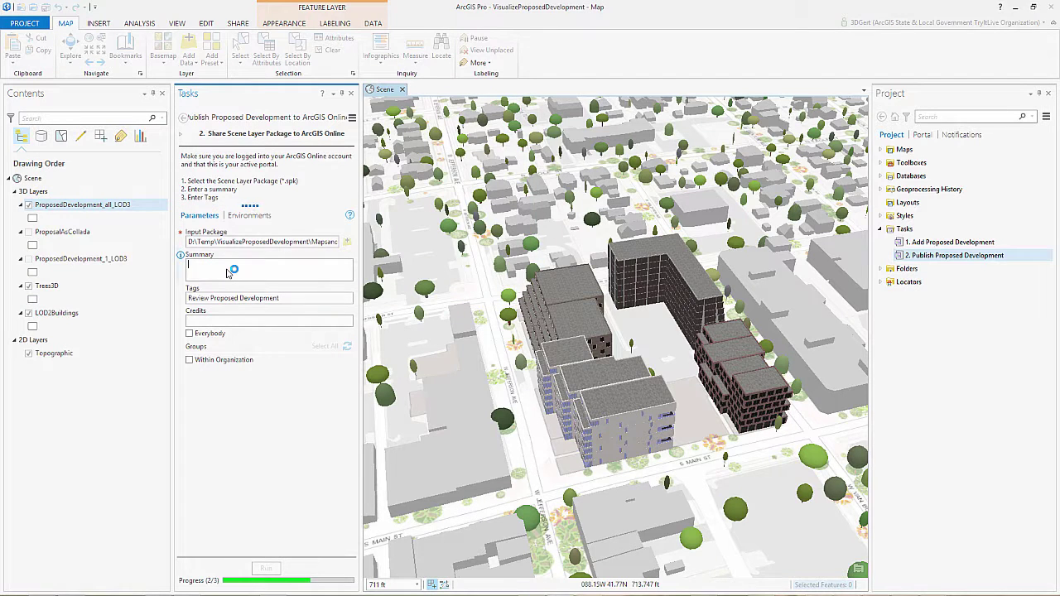
pyautogui.click(247, 262)
pyautogui.write('F')
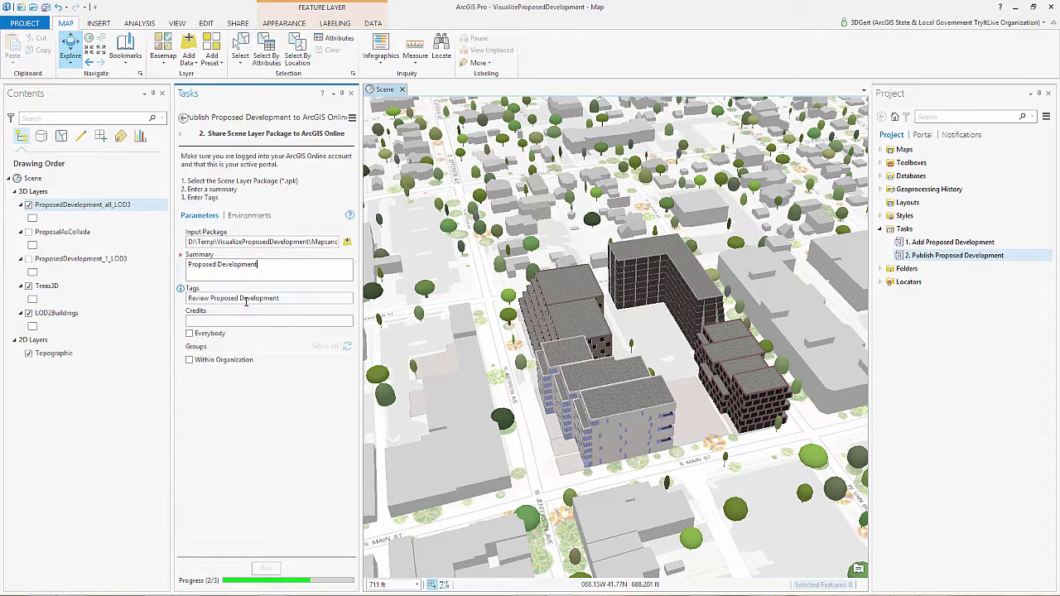
pyautogui.click(265, 568)
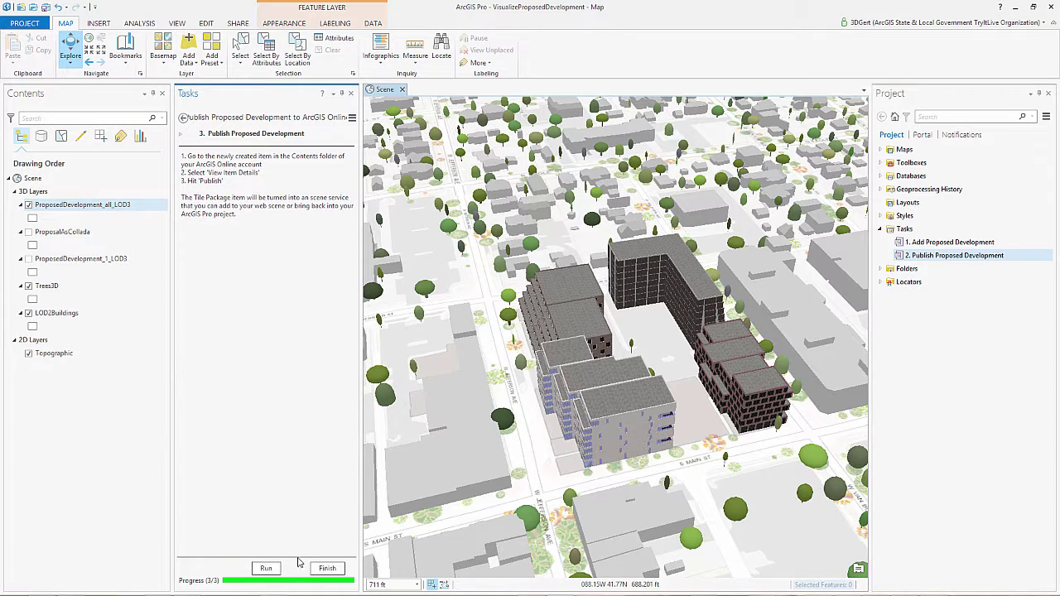
pyautogui.click(327, 569)
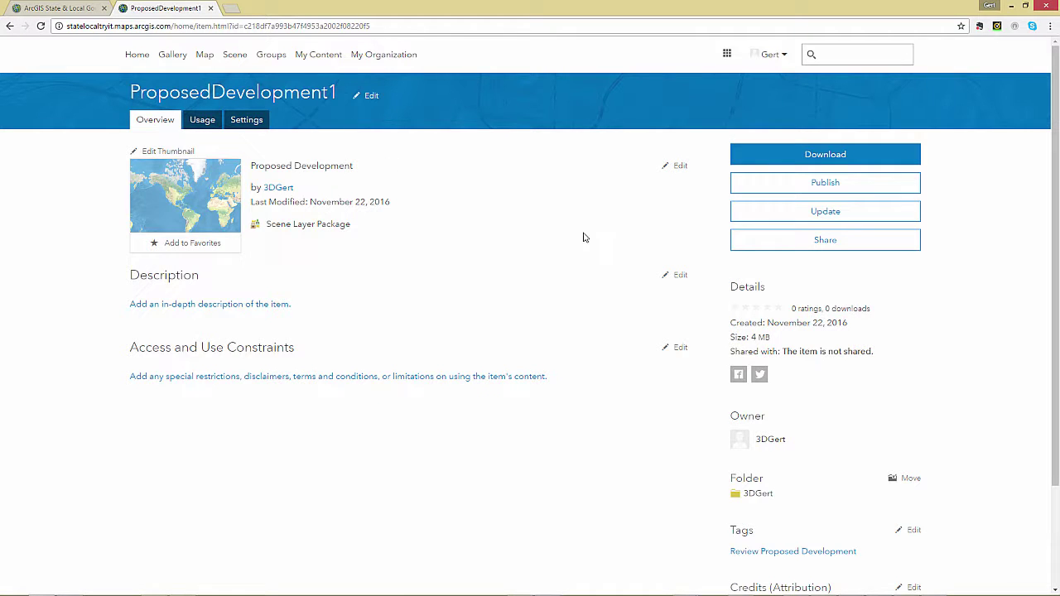
# Step: In ArcGIS Online, publish the ProposedDevelopment1 scene layer package as a hosted layer, keeping its default title and tag
pyautogui.click(800, 183)
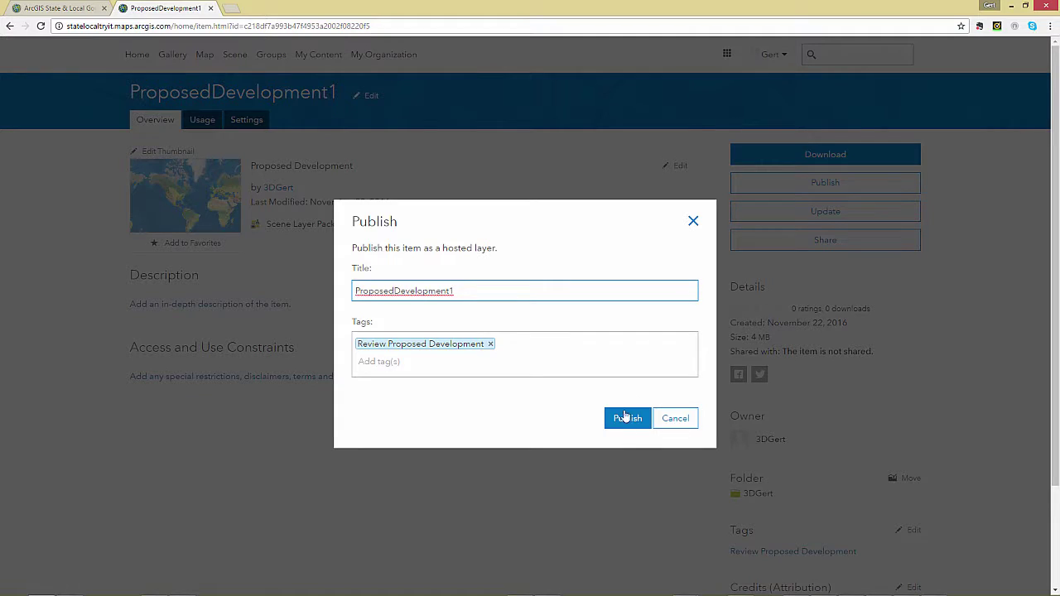
pyautogui.click(630, 419)
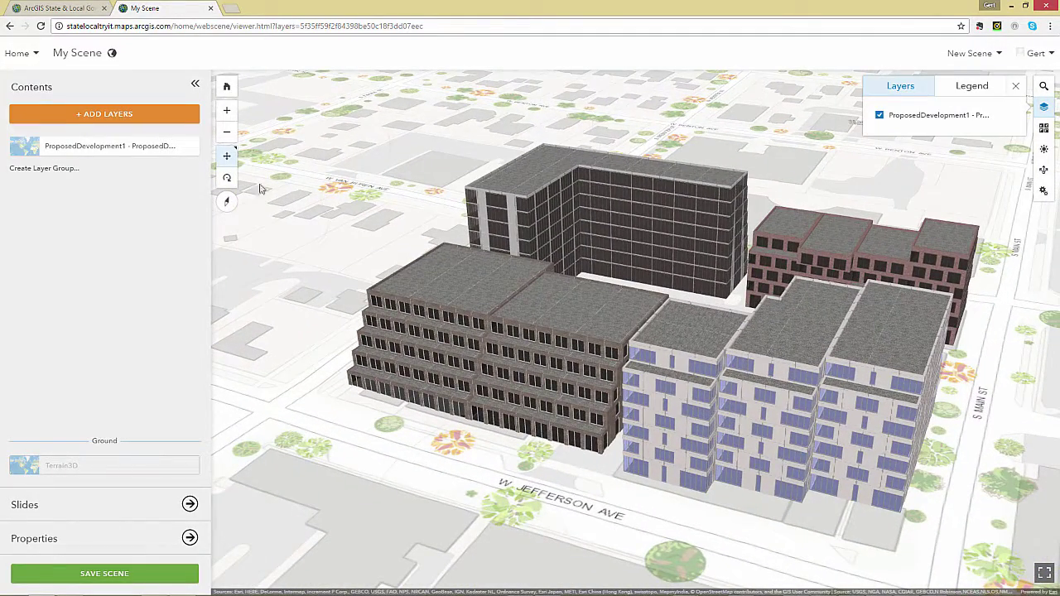
# Step: Search the layers to add for "rpd" and add the LOD2Buildings_CBD_RPD scene layer to the web scene
pyautogui.click(73, 115)
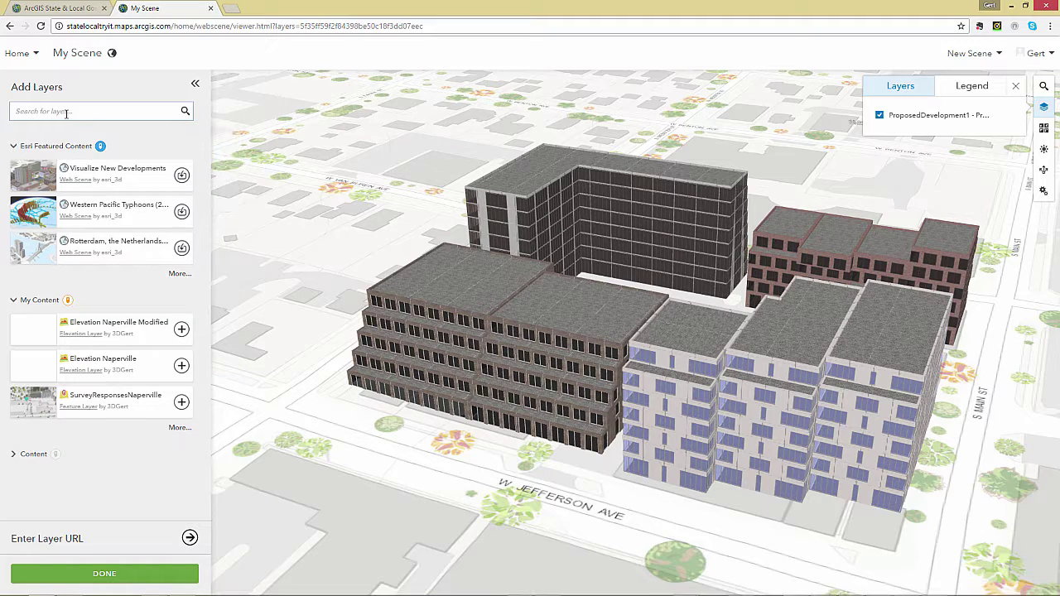
pyautogui.click(61, 115)
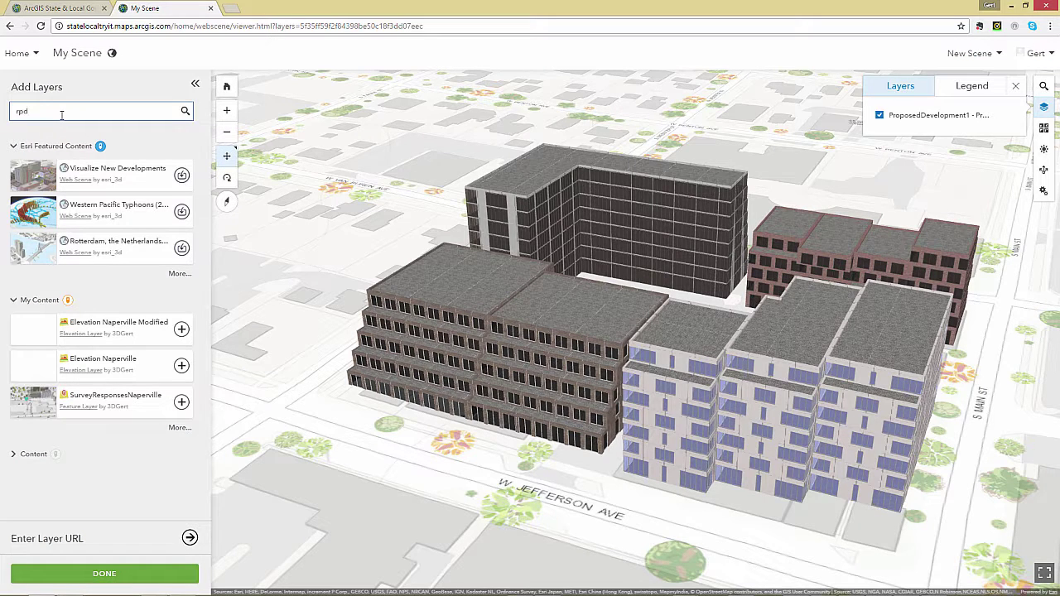
pyautogui.press('Return')
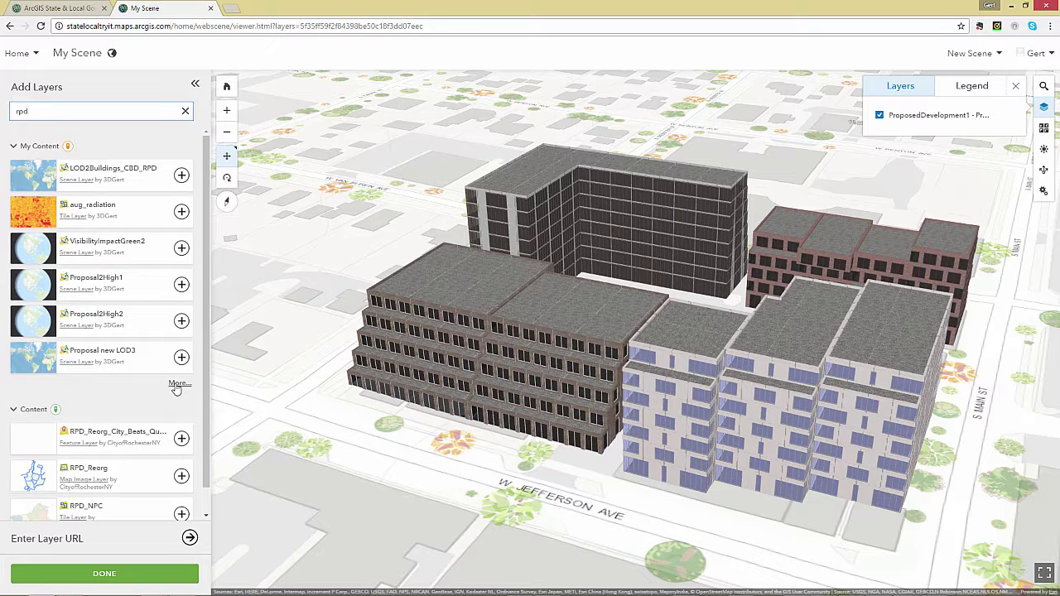
pyautogui.click(178, 385)
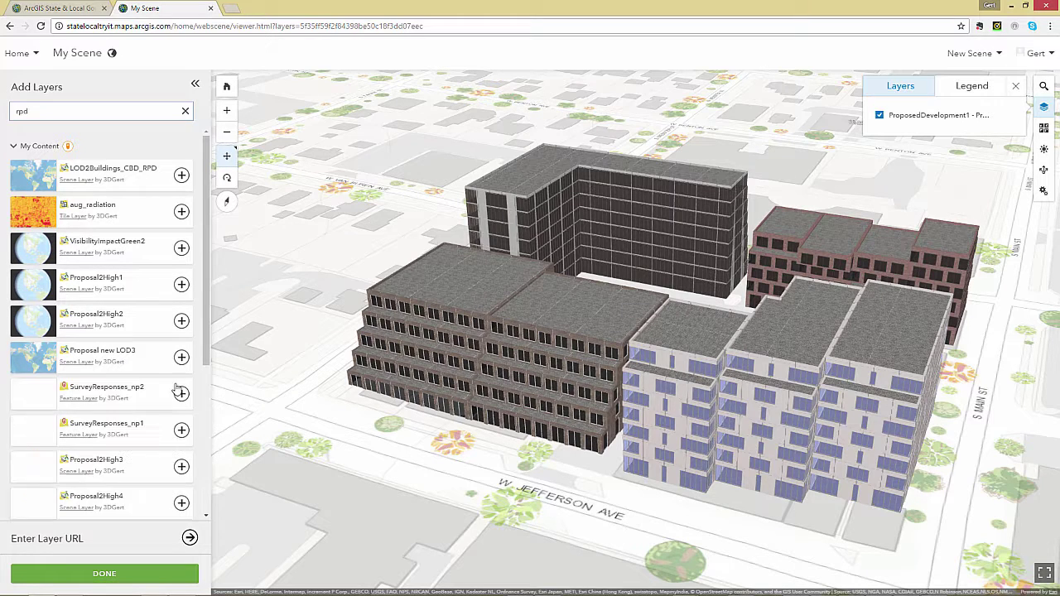
pyautogui.click(182, 176)
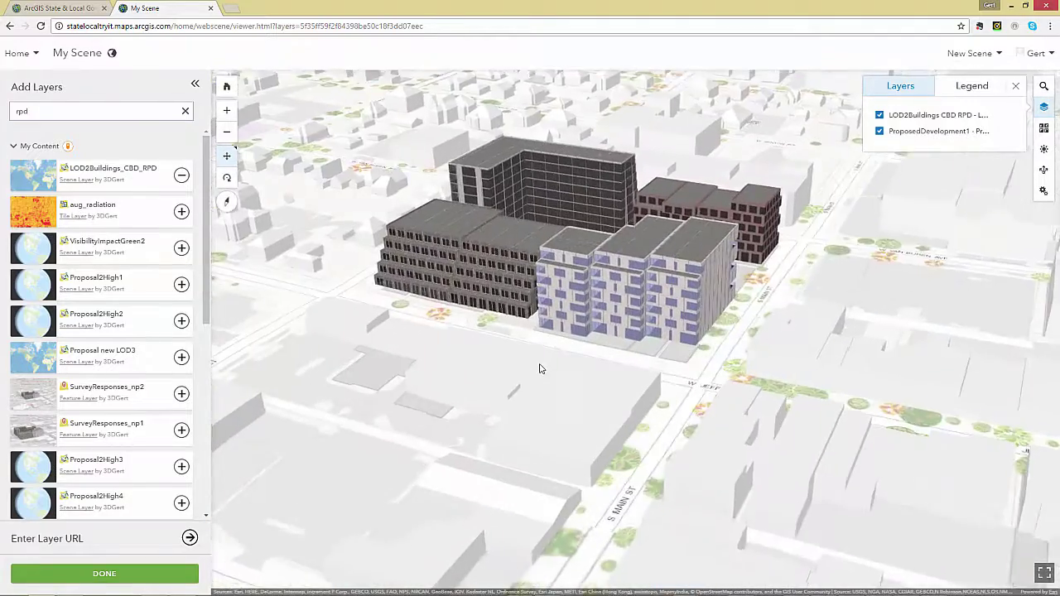
pyautogui.moveTo(539, 368); pyautogui.dragTo(663, 359, button='right')
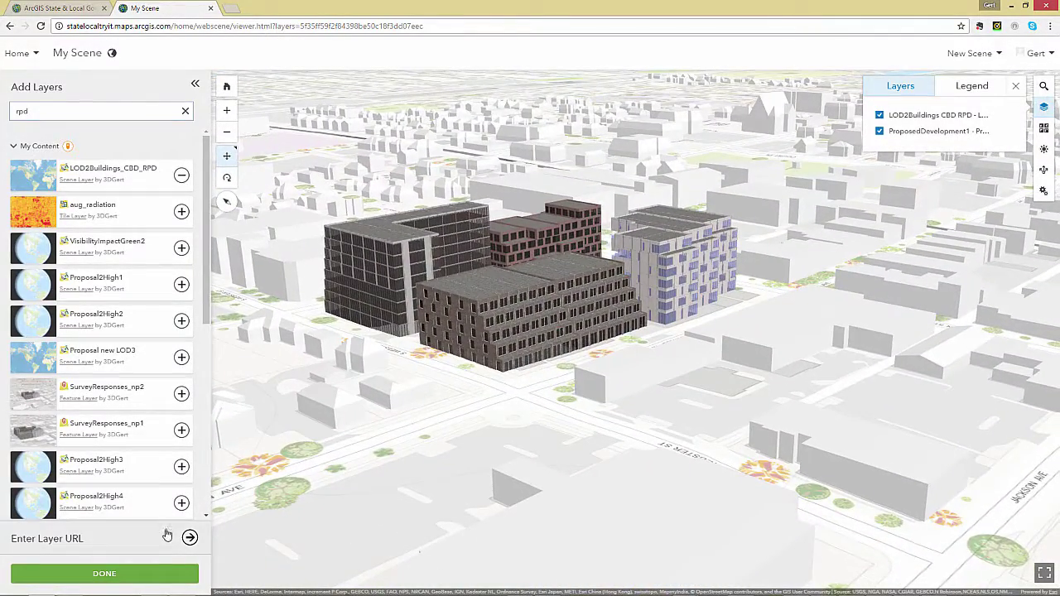
# Step: Search for "naperville", add the Trees3D Naperville 9 scene layer to the web scene and finish adding layers
pyautogui.scroll(-5, 159, 431)
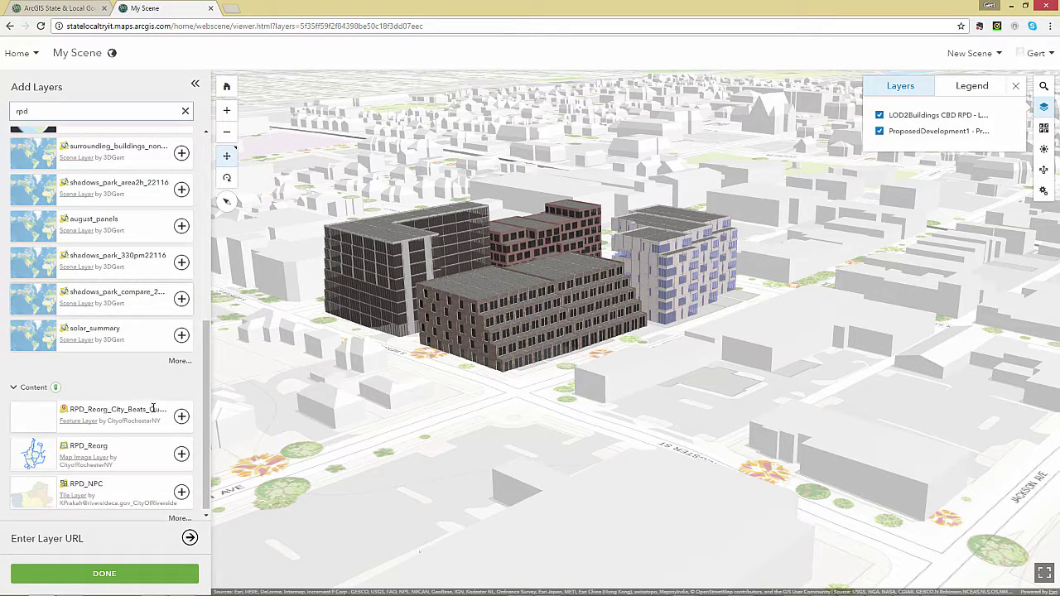
pyautogui.click(178, 362)
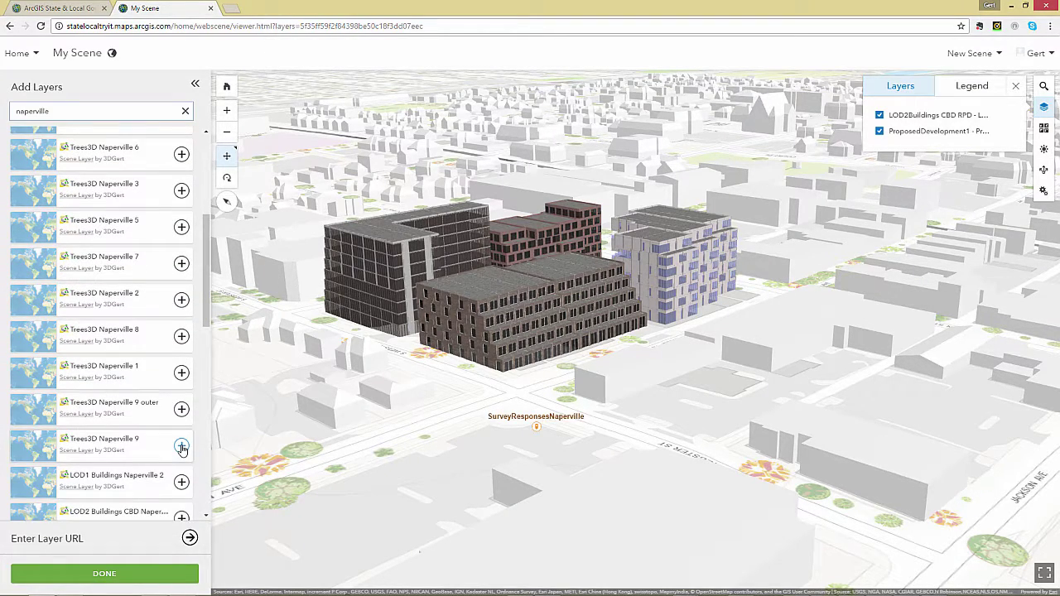
pyautogui.click(181, 448)
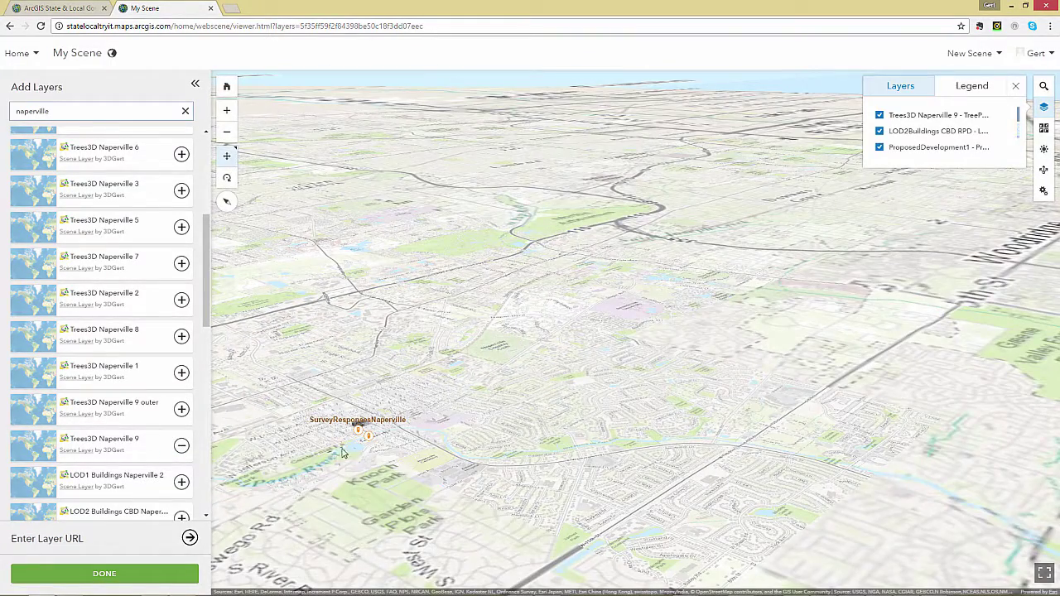
pyautogui.scroll(3, 340, 448)
pyautogui.scroll(5, 348, 446)
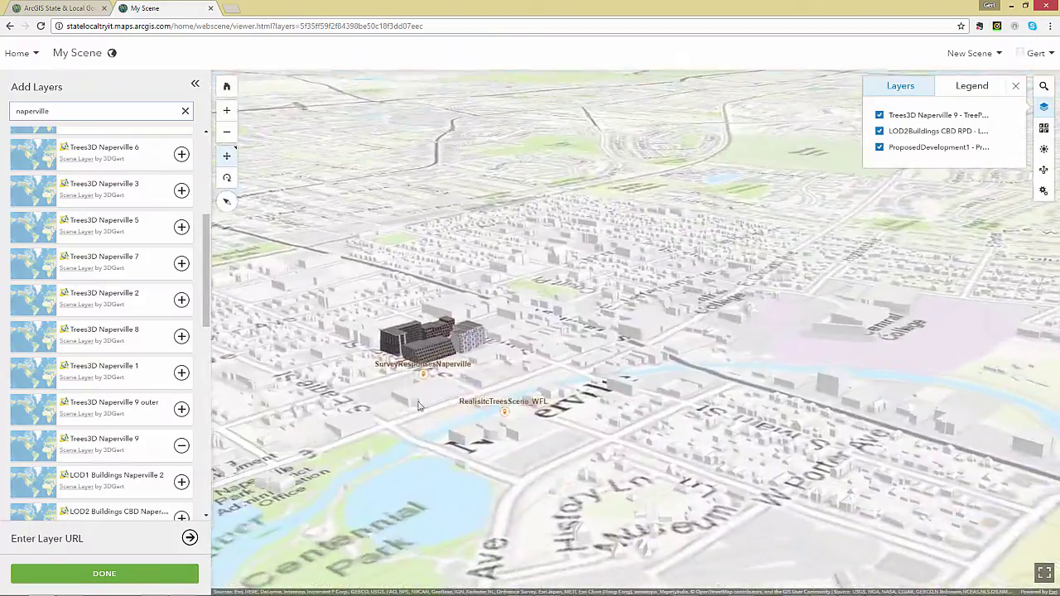
pyautogui.scroll(-5, 545, 436)
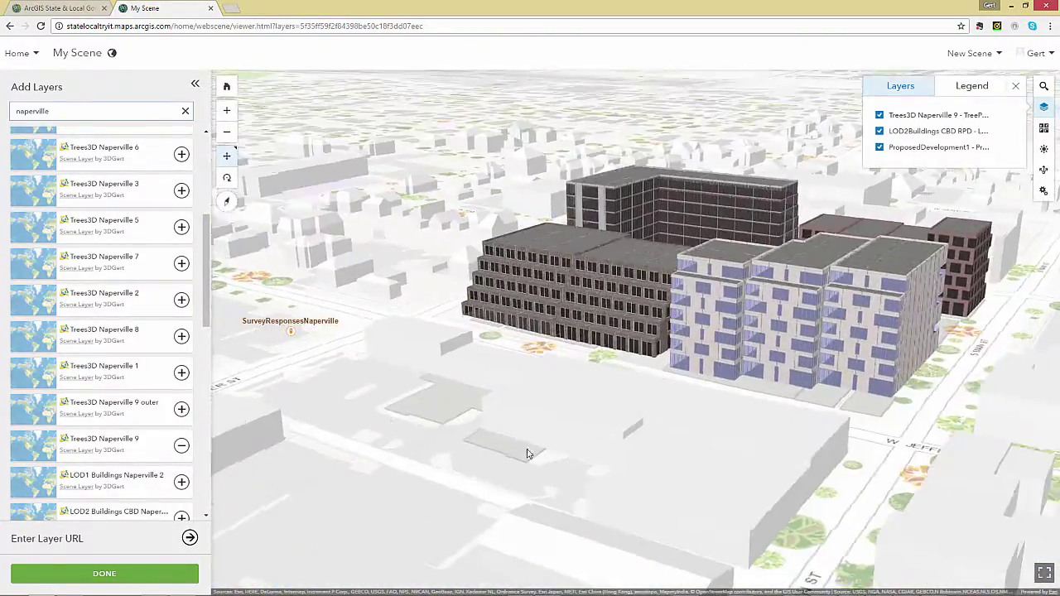
pyautogui.moveTo(527, 454); pyautogui.dragTo(774, 450, button='right')
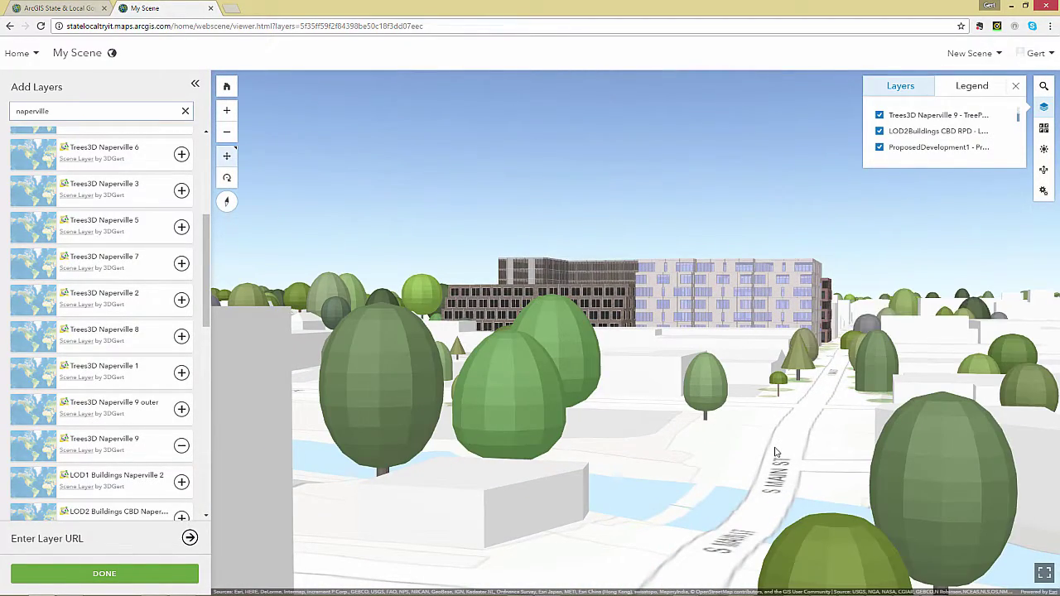
pyautogui.click(123, 574)
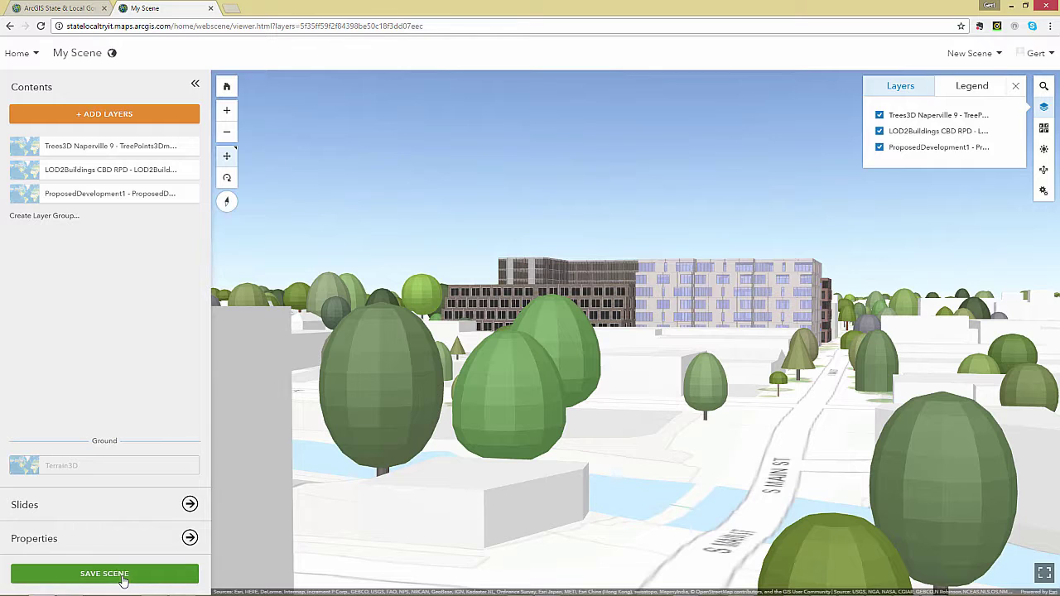
# Step: Turn off the ProposedDevelopment1 layer and capture a slide of the street-level view along S Main St
pyautogui.click(70, 507)
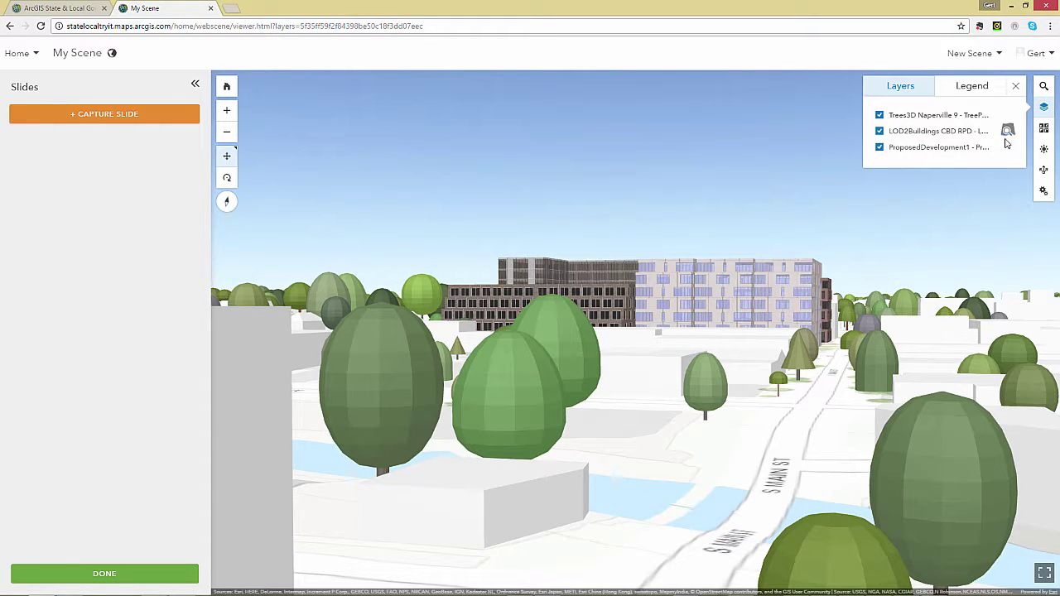
pyautogui.click(880, 147)
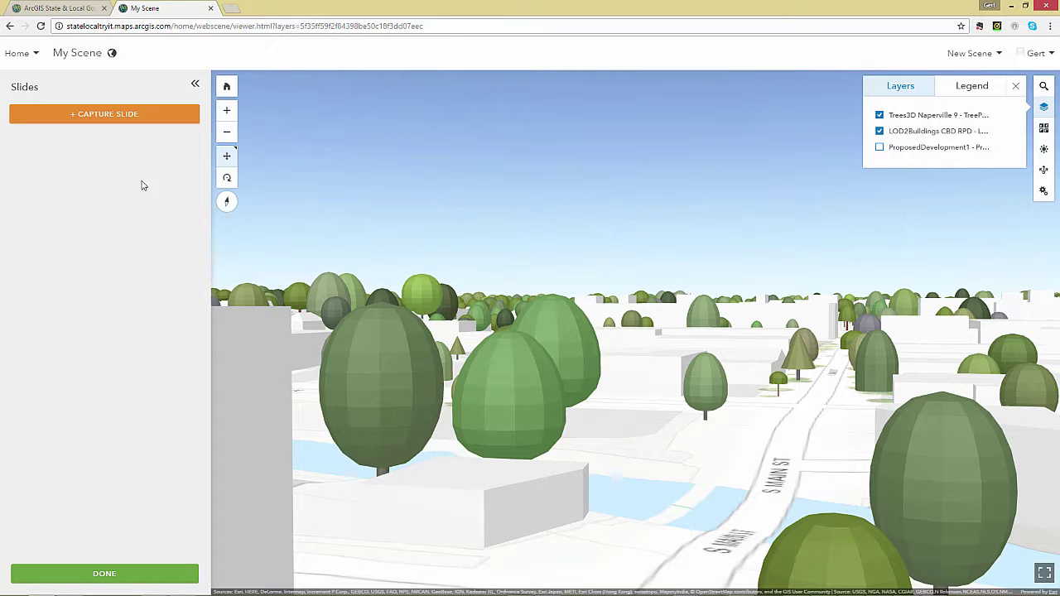
pyautogui.click(118, 113)
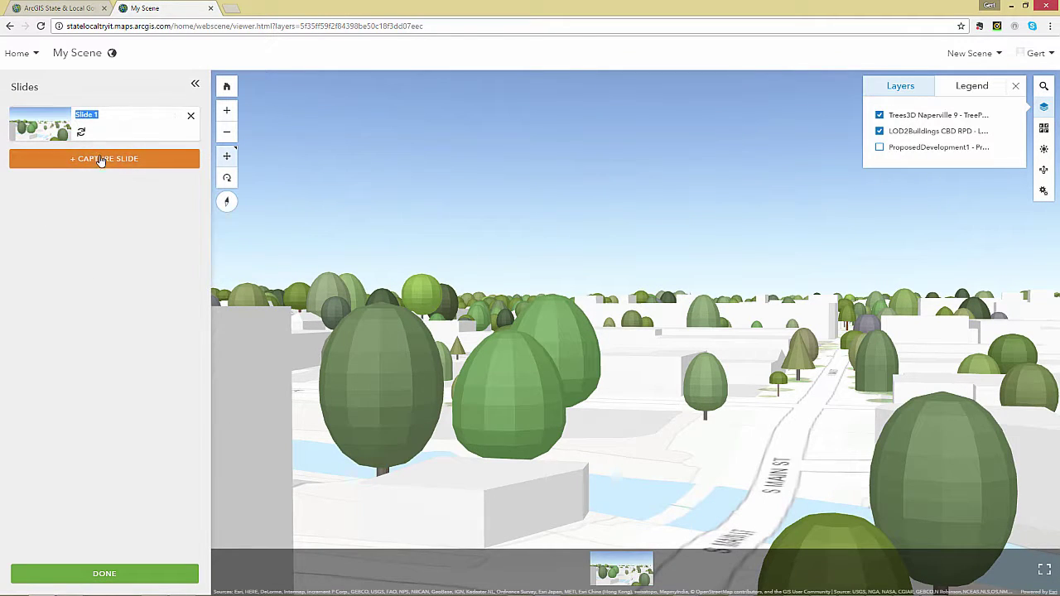
# Step: Turn the ProposedDevelopment1 layer back on, capture a second slide of the same view, compare both slides and finish slide editing
pyautogui.click(881, 149)
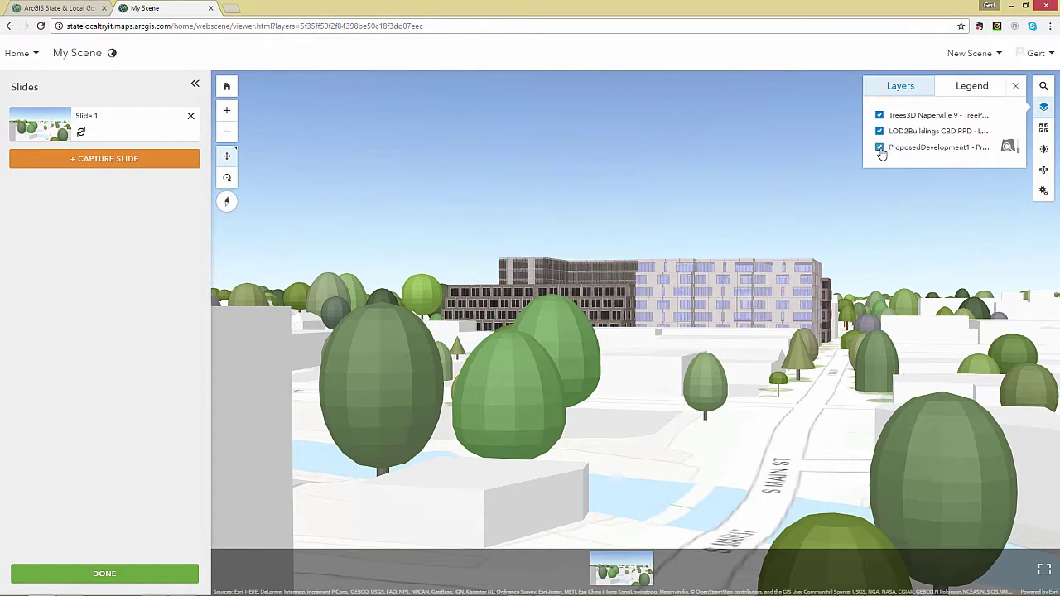
pyautogui.click(88, 159)
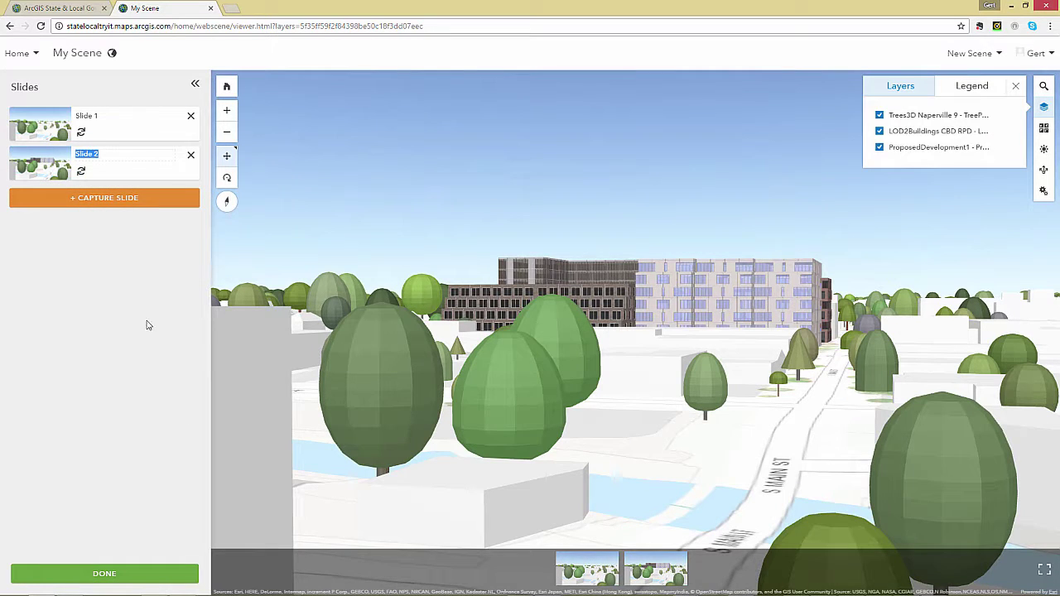
pyautogui.click(586, 570)
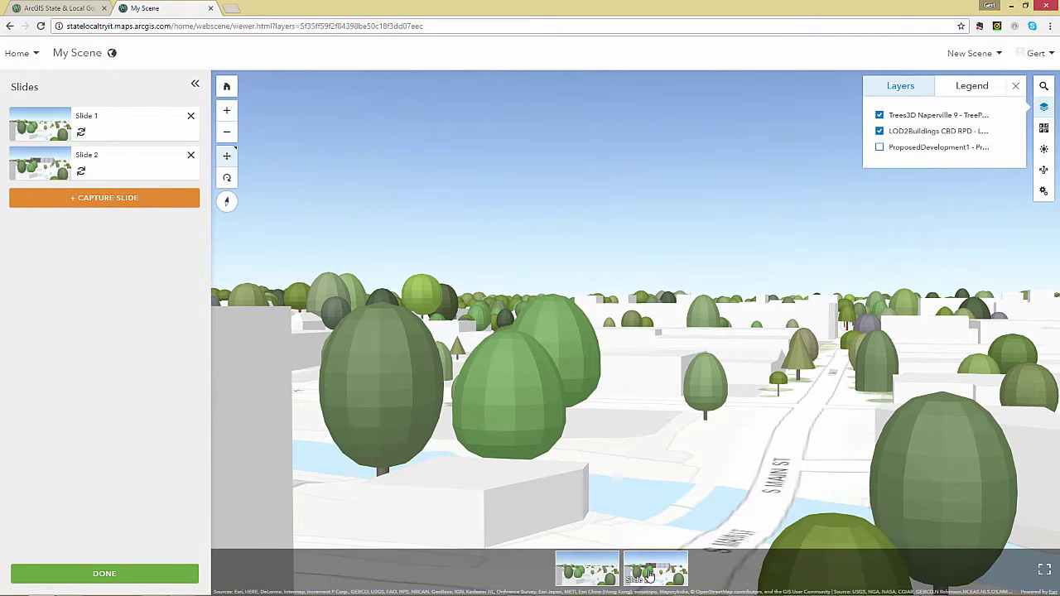
pyautogui.click(653, 571)
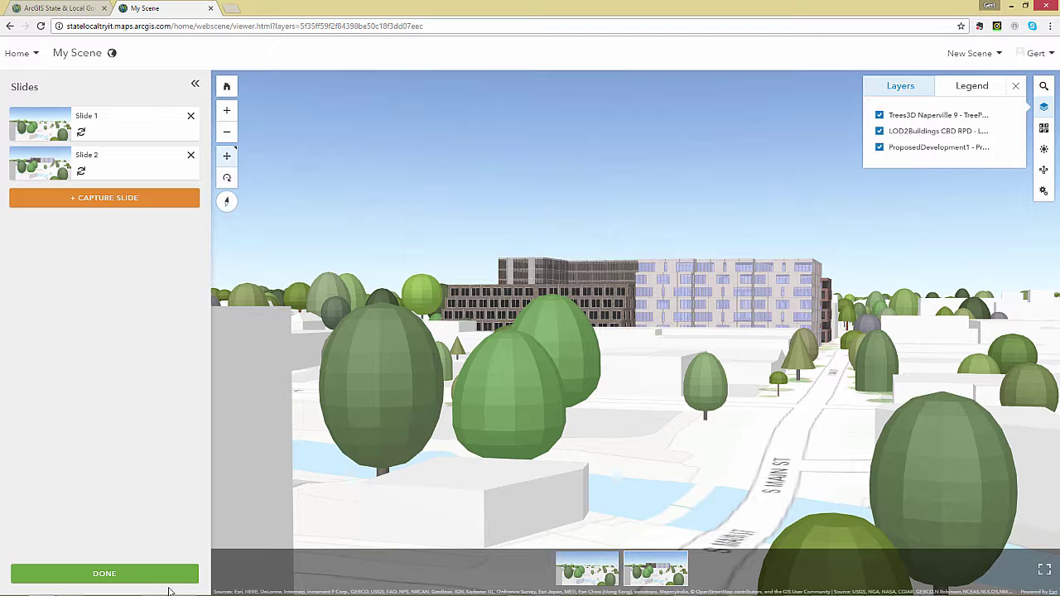
pyautogui.click(162, 580)
# Step: Save the web scene to My Content under the title My Scene with the tag Proposal
pyautogui.click(117, 580)
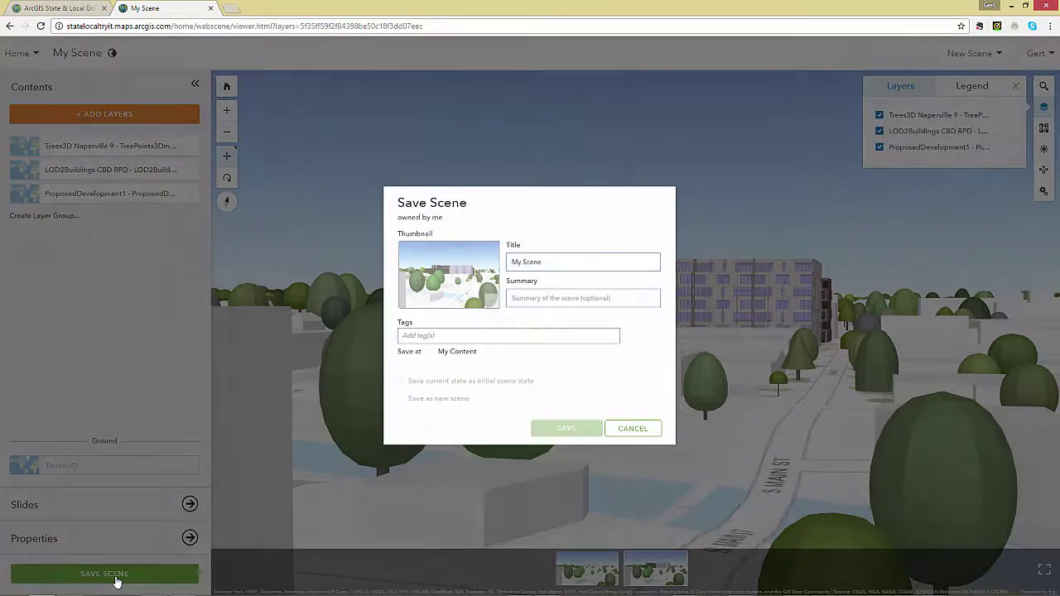
pyautogui.click(486, 336)
pyautogui.write('pro')
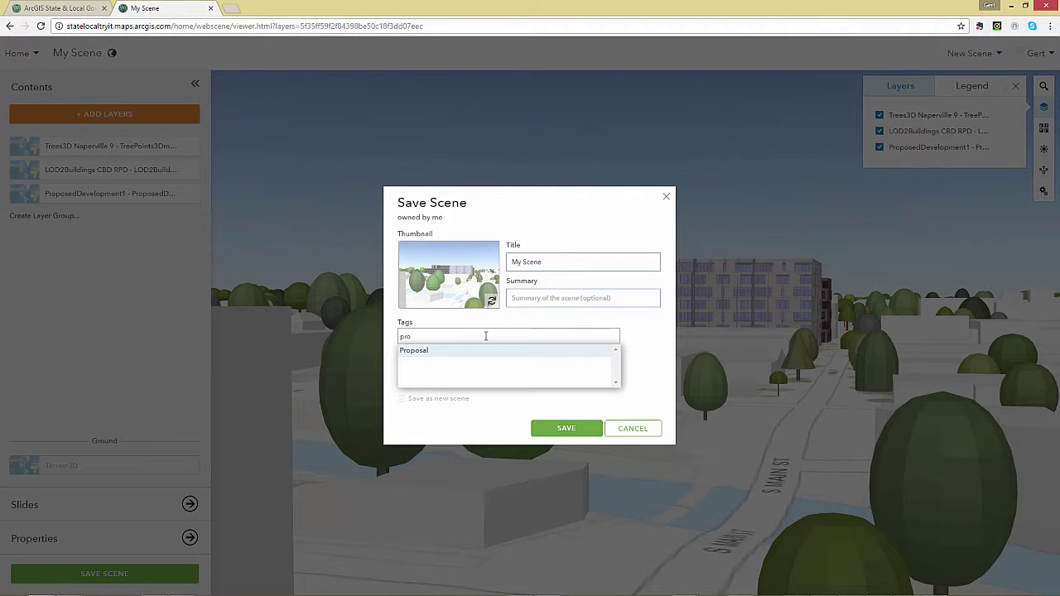
pyautogui.click(454, 352)
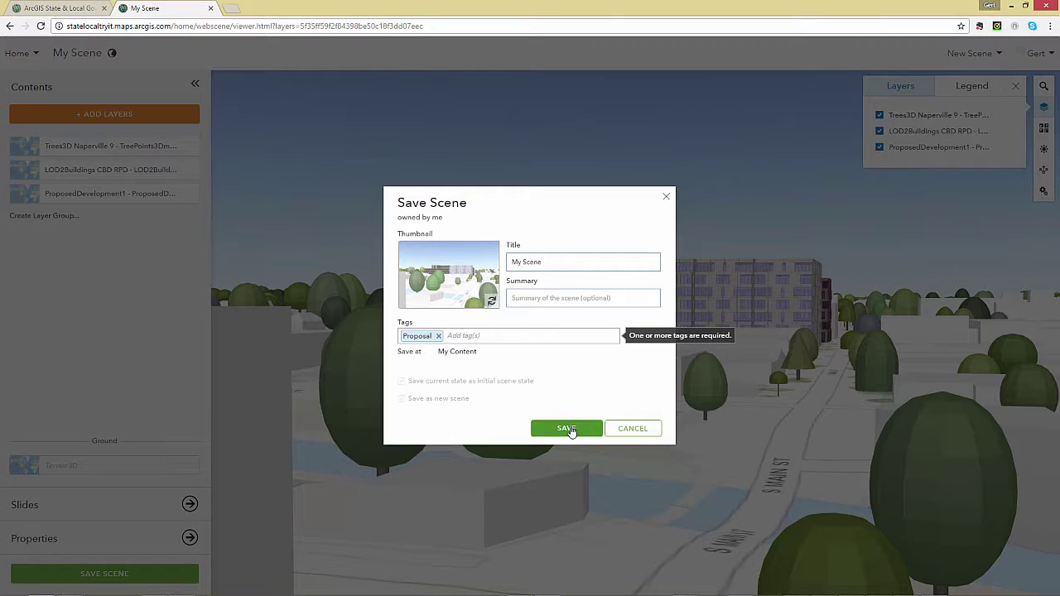
pyautogui.click(568, 429)
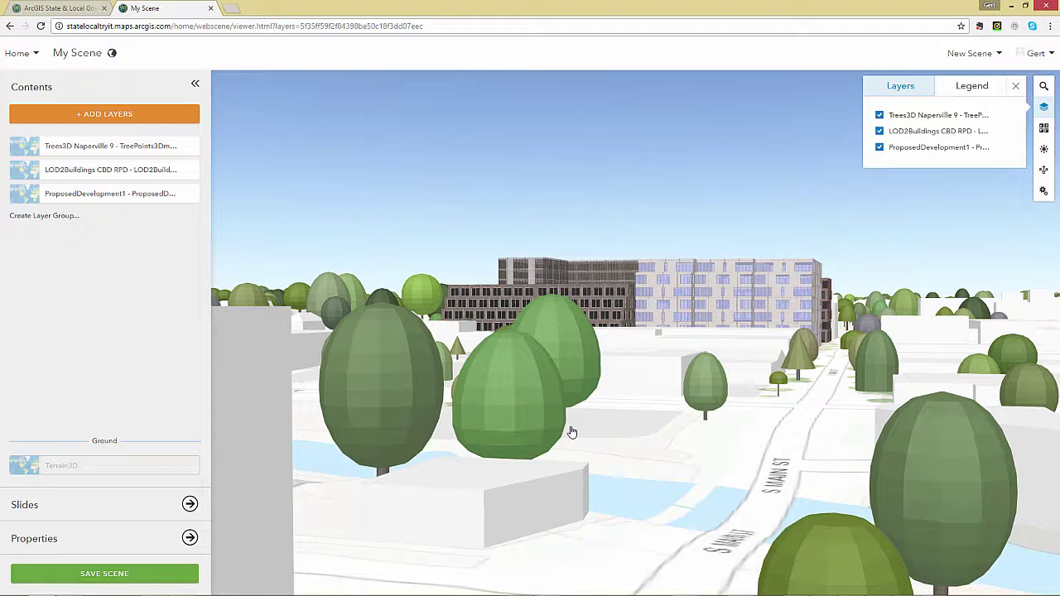